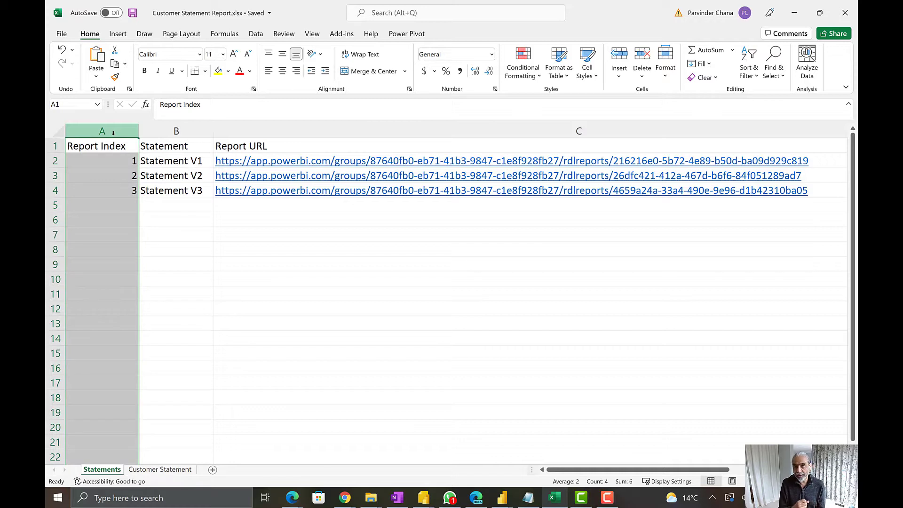
{"action": "left_click", "coordinate": [100, 168]}
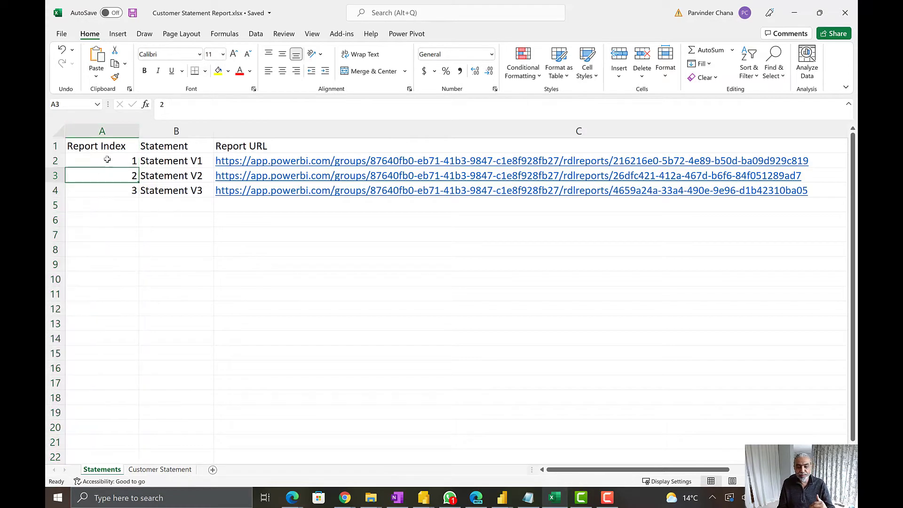
{"action": "left_click", "coordinate": [107, 160]}
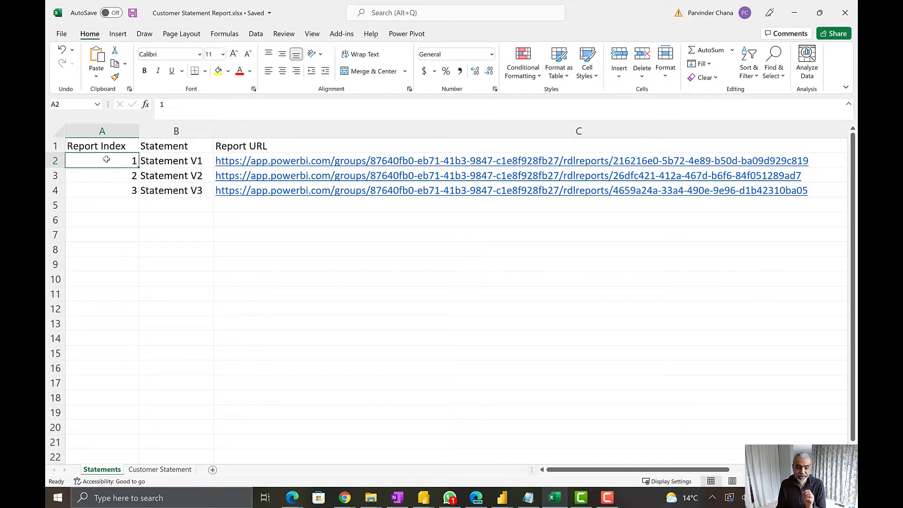
{"action": "left_click", "coordinate": [173, 162]}
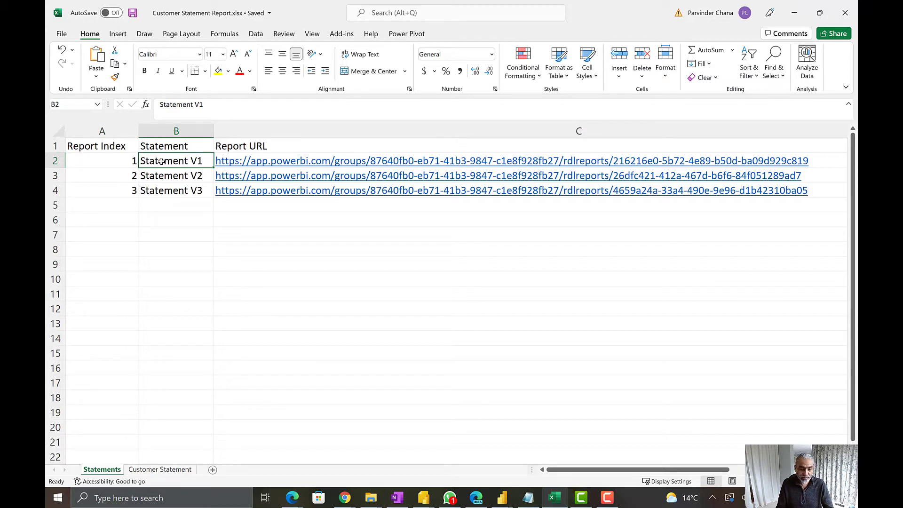
{"action": "left_click_drag", "start_coordinate": [120, 161], "coordinate": [122, 189]}
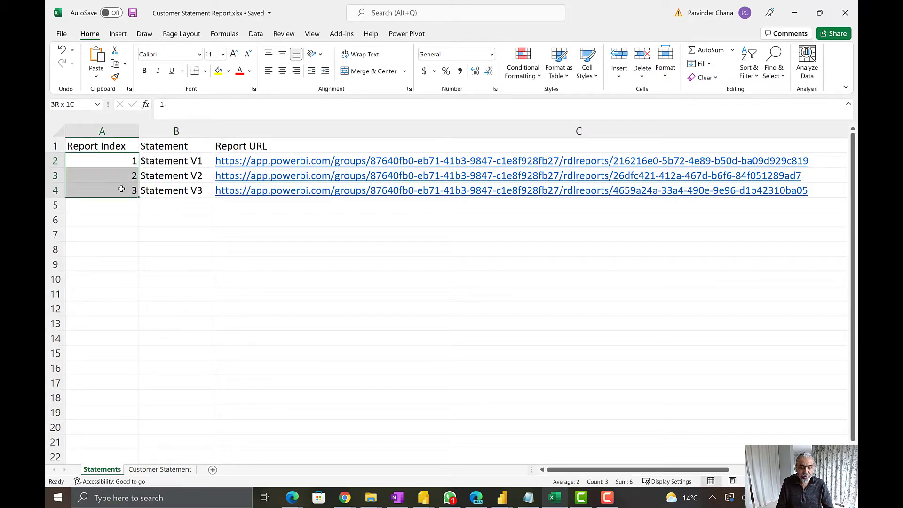
{"action": "left_click_drag", "start_coordinate": [166, 147], "coordinate": [173, 188]}
{"action": "type", "text": "Statement Statement V1 Statement V2 Statement V3"}
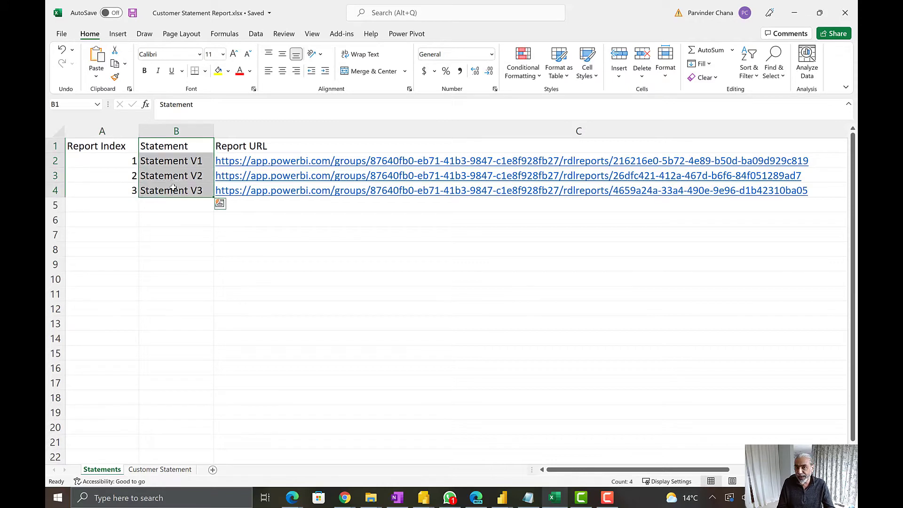
{"action": "left_click", "coordinate": [174, 161]}
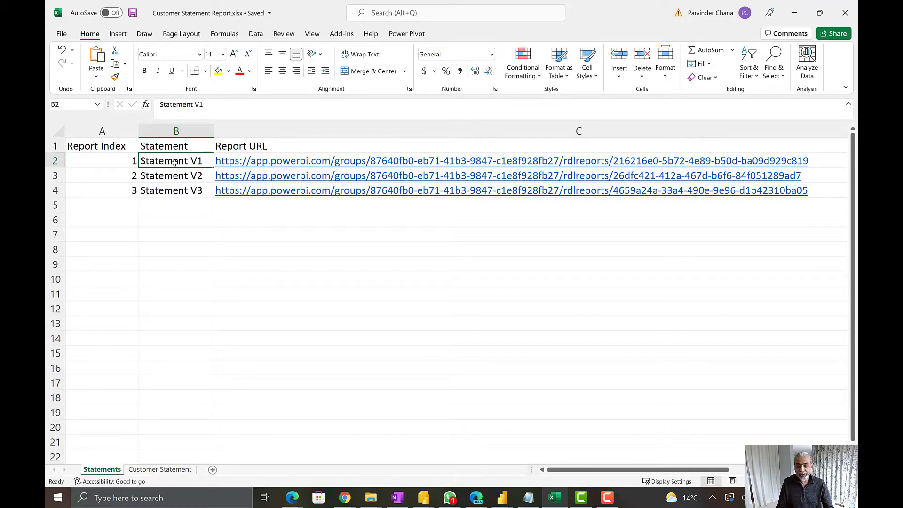
{"action": "left_click", "coordinate": [182, 179]}
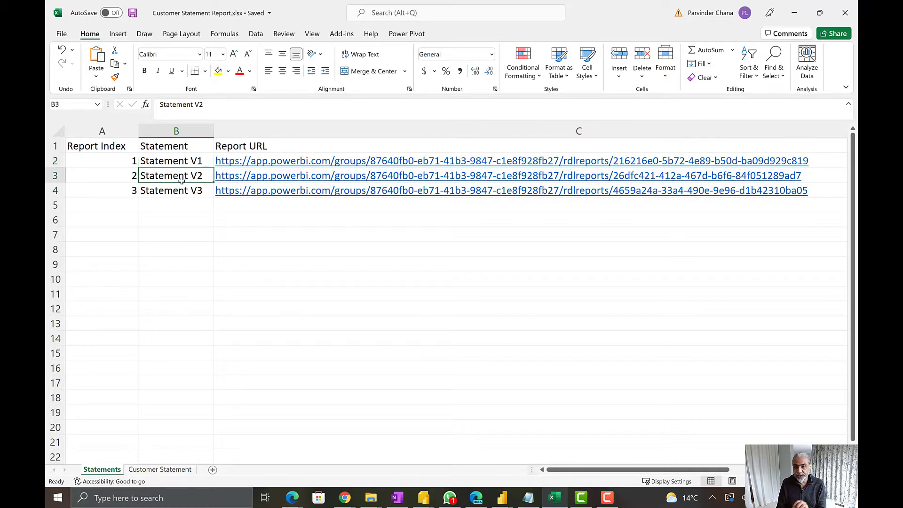
{"action": "left_click", "coordinate": [182, 191]}
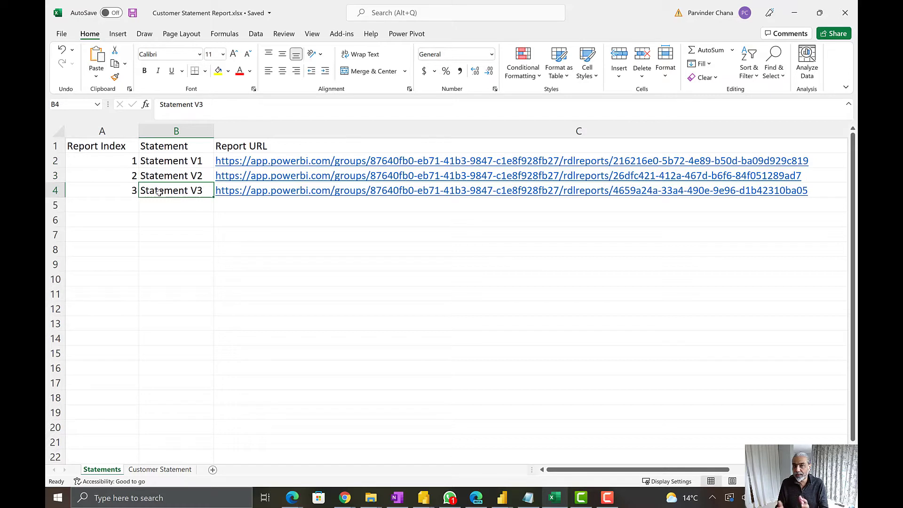
{"action": "left_click_drag", "start_coordinate": [159, 147], "coordinate": [163, 193]}
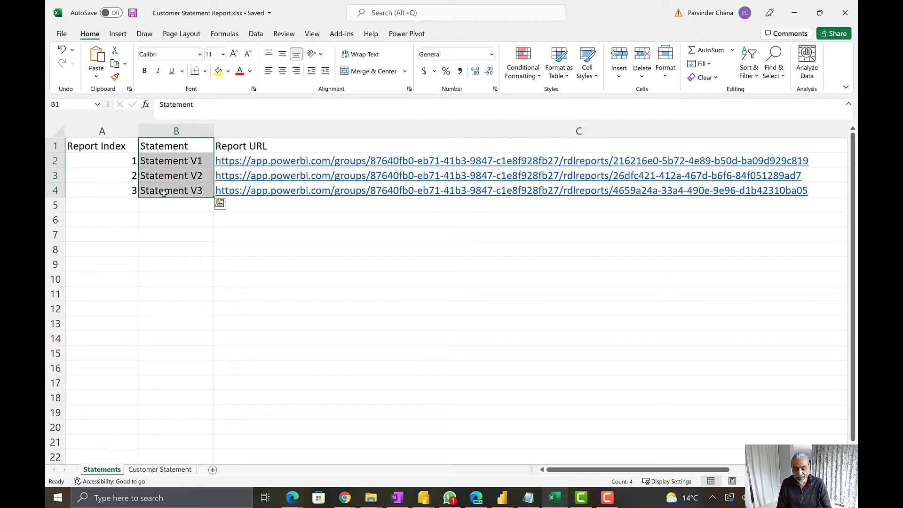
{"action": "left_click_drag", "start_coordinate": [261, 151], "coordinate": [263, 191]}
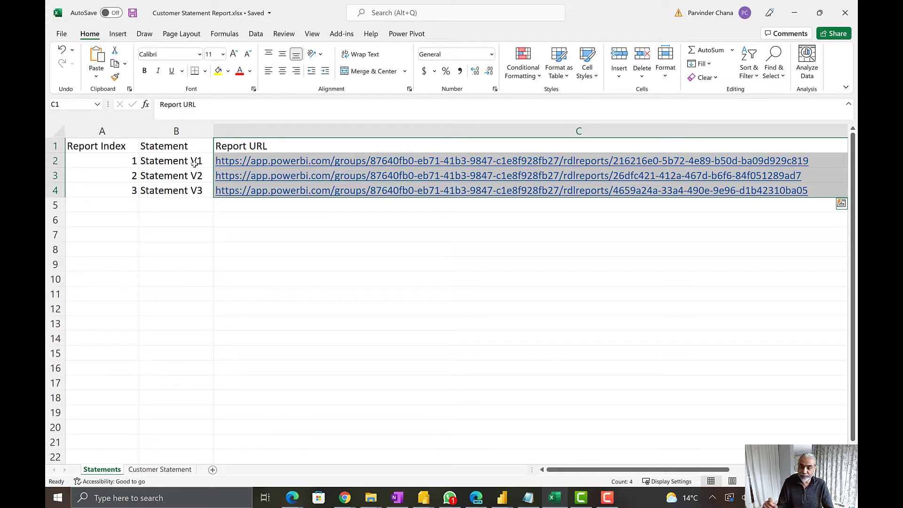
{"action": "left_click", "coordinate": [195, 164]}
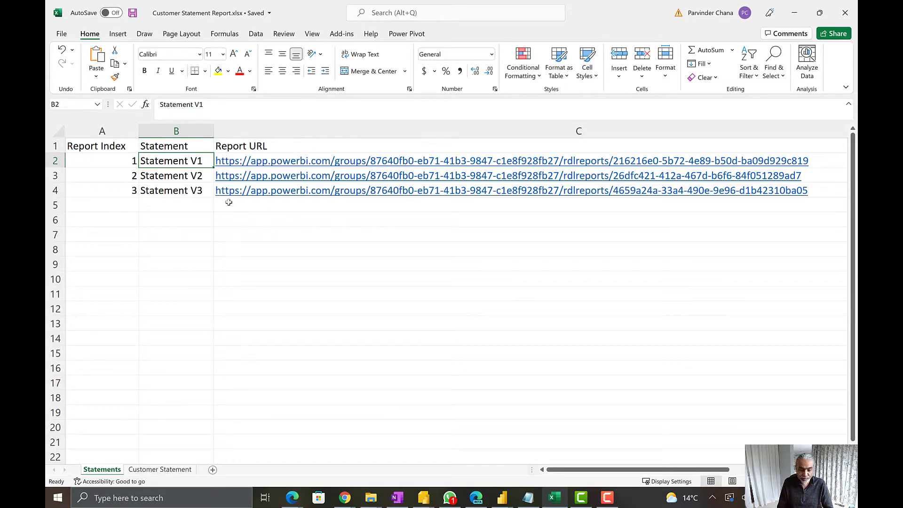
{"action": "left_click_drag", "start_coordinate": [91, 159], "coordinate": [94, 190]}
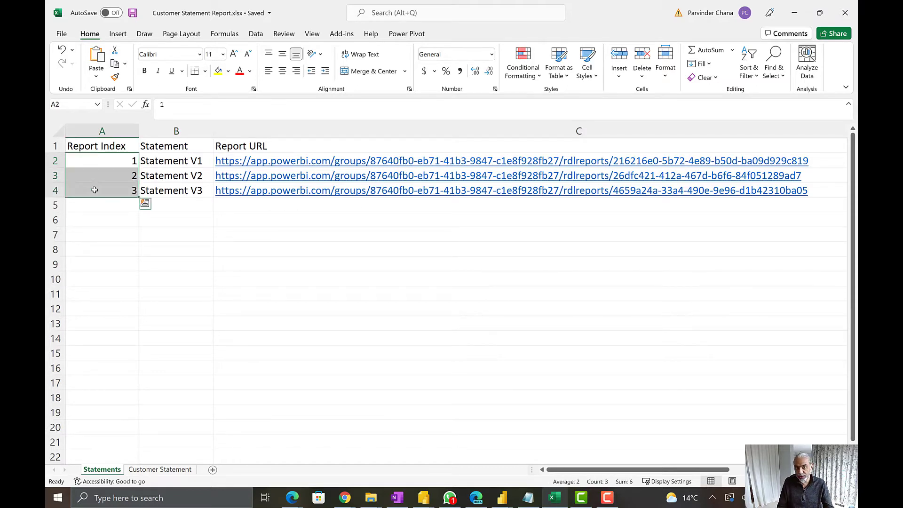
Step: Show the Customer Statement sheet's Customer Key column and the first customer's Statement V2
{"action": "left_click", "coordinate": [145, 470]}
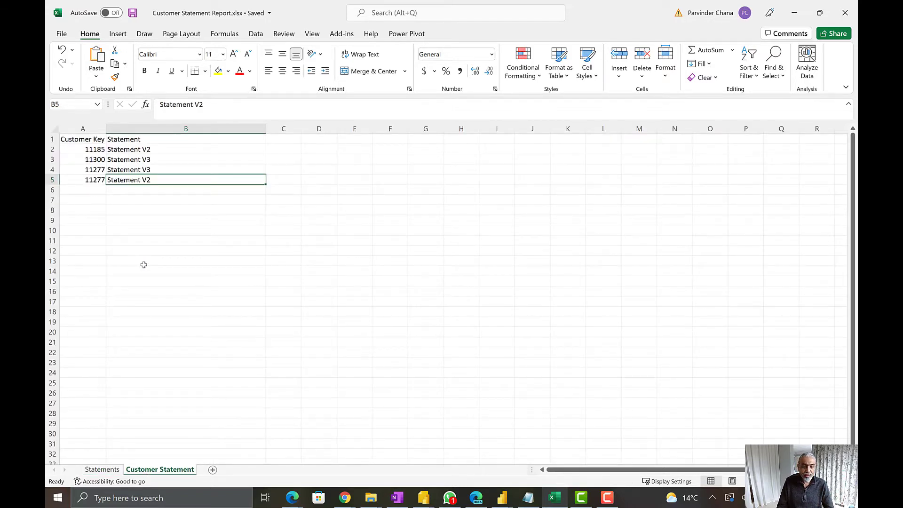
{"action": "scroll", "coordinate": [92, 149], "scroll_direction": "up", "scroll_amount": 3}
{"action": "left_click", "coordinate": [93, 148]}
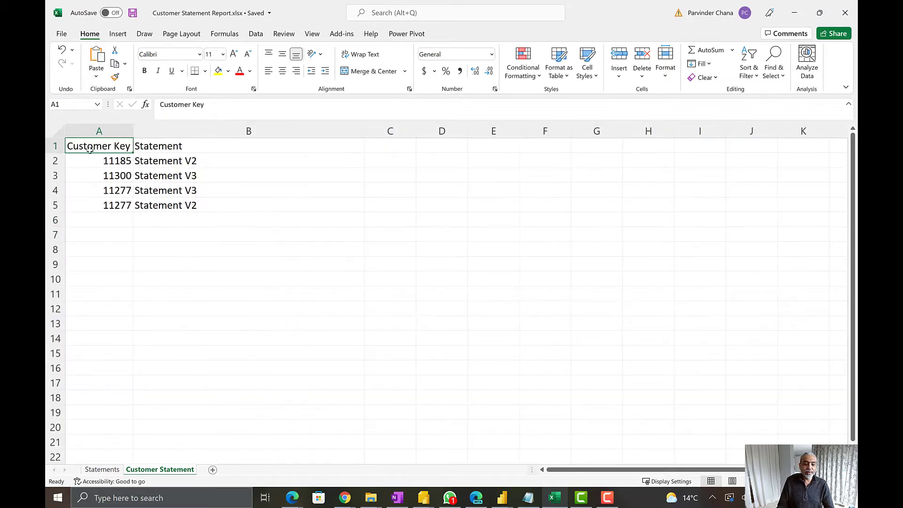
{"action": "left_click_drag", "start_coordinate": [111, 166], "coordinate": [112, 206]}
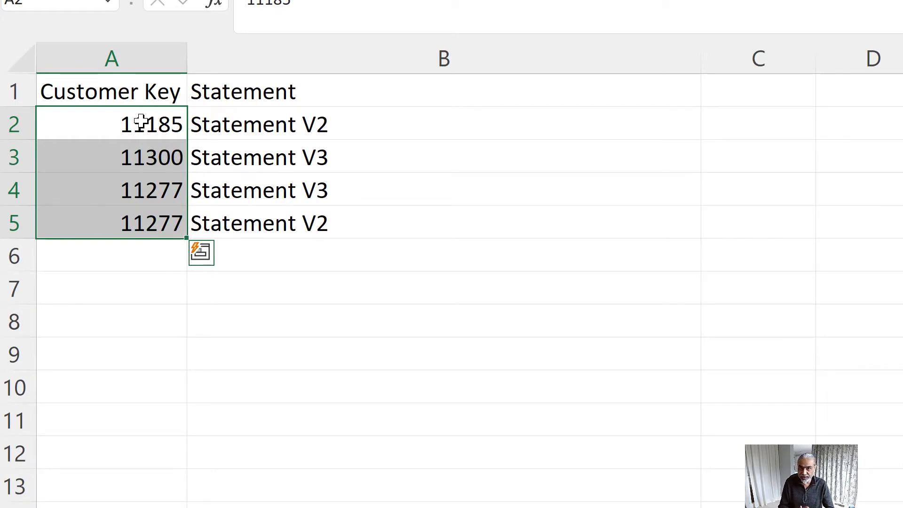
{"action": "left_click", "coordinate": [106, 124]}
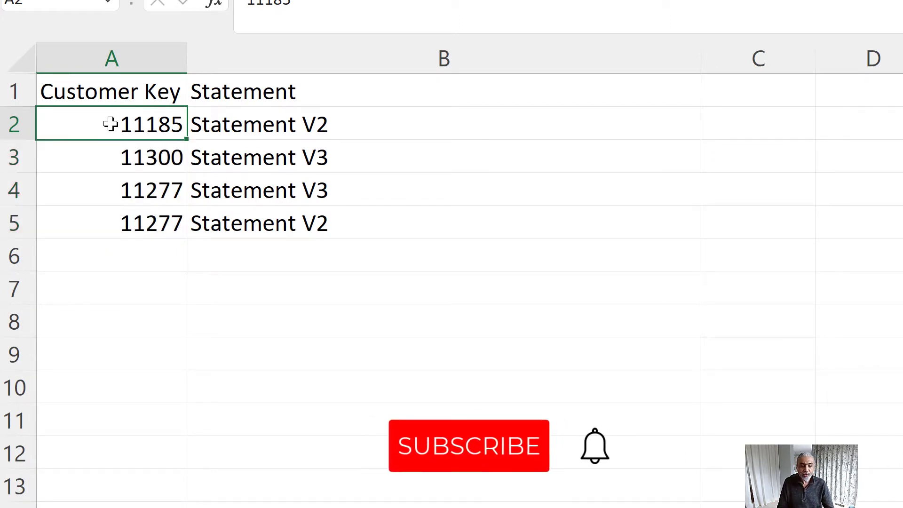
{"action": "left_click_drag", "start_coordinate": [117, 89], "coordinate": [135, 219]}
{"action": "left_click", "coordinate": [132, 130]}
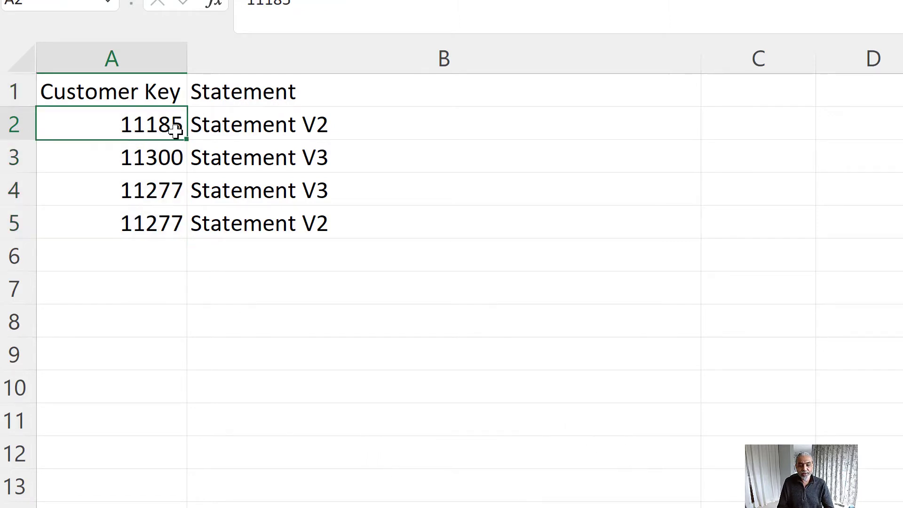
{"action": "left_click", "coordinate": [298, 125]}
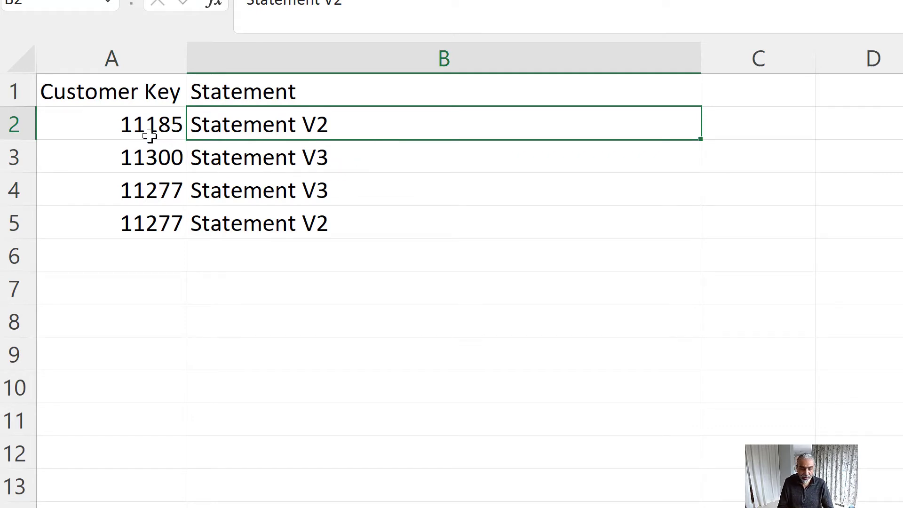
Step: Highlight the customers assigned Statement V3 and the customer holding two statement versions
{"action": "left_click_drag", "start_coordinate": [146, 160], "coordinate": [149, 196]}
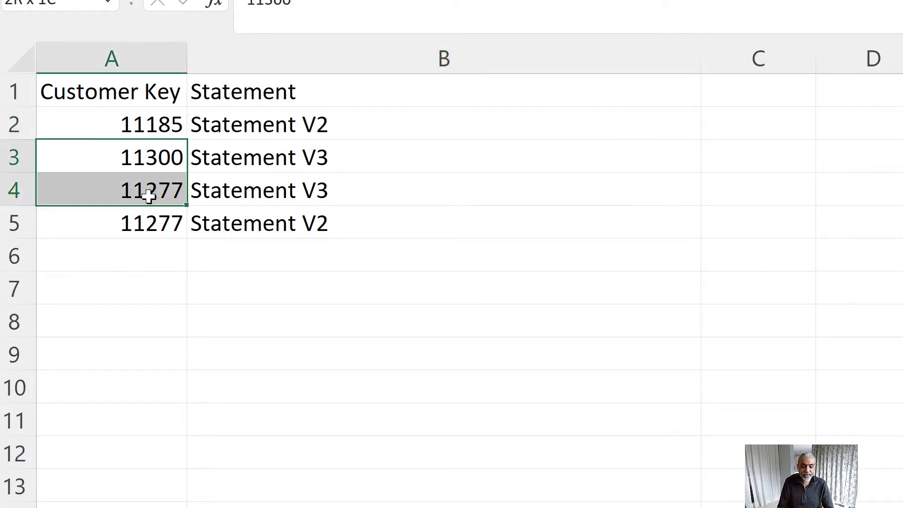
{"action": "left_click_drag", "start_coordinate": [270, 161], "coordinate": [270, 190]}
{"action": "left_click", "coordinate": [126, 203]}
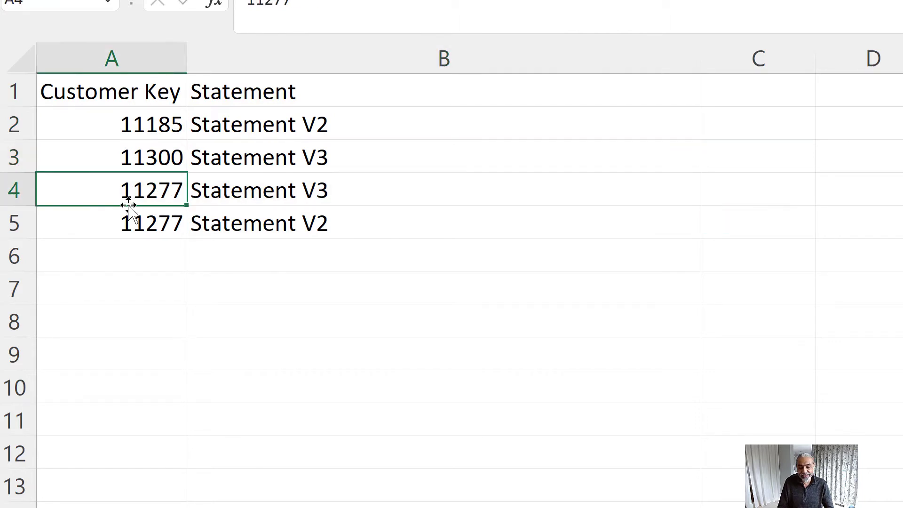
{"action": "left_click", "coordinate": [126, 223], "text": "shift"}
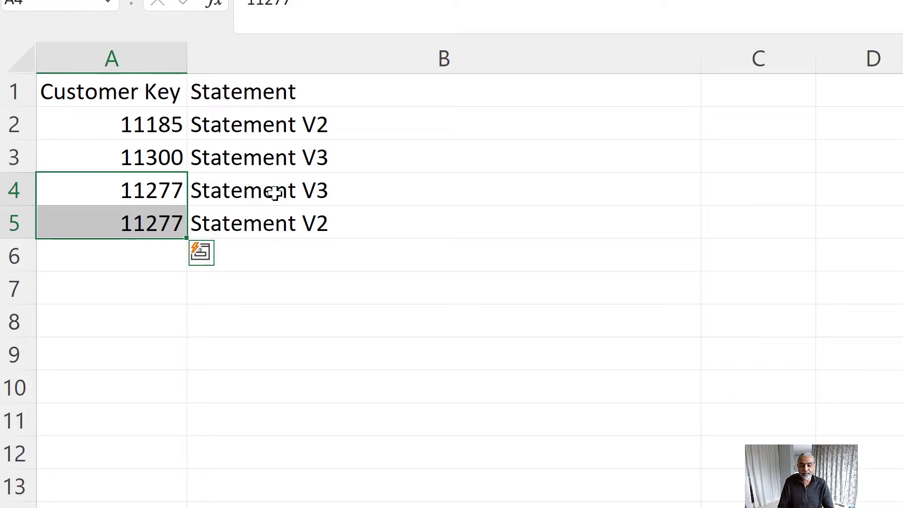
{"action": "left_click_drag", "start_coordinate": [268, 196], "coordinate": [277, 214]}
{"action": "left_click", "coordinate": [112, 224]}
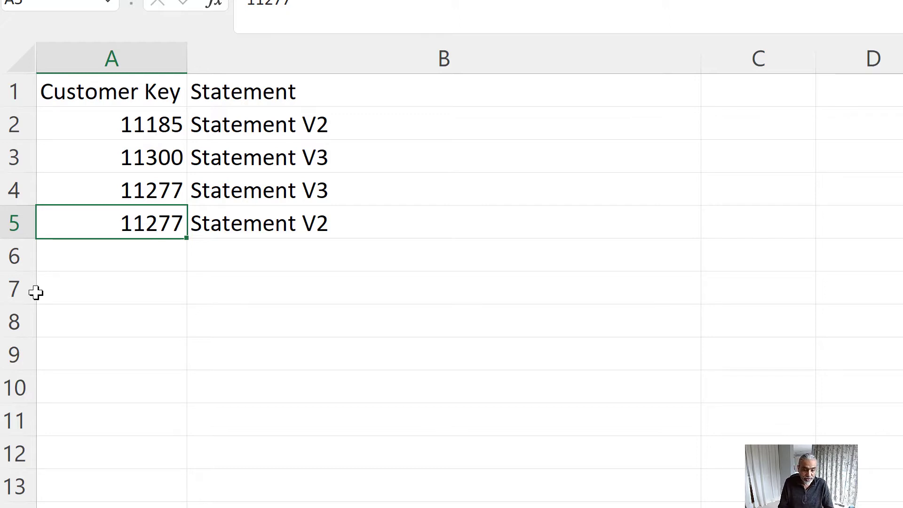
{"action": "left_click_drag", "start_coordinate": [124, 125], "coordinate": [132, 224]}
{"action": "left_click_drag", "start_coordinate": [320, 125], "coordinate": [328, 215]}
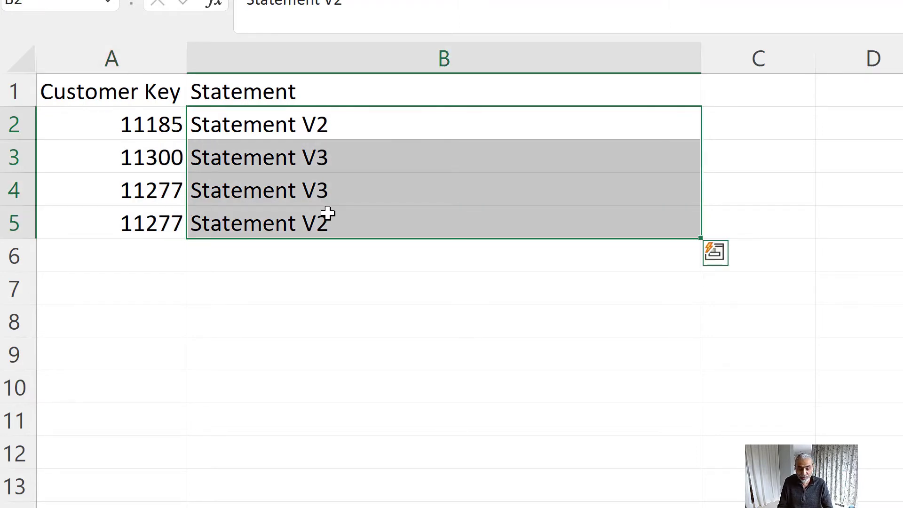
{"action": "left_click", "coordinate": [326, 209]}
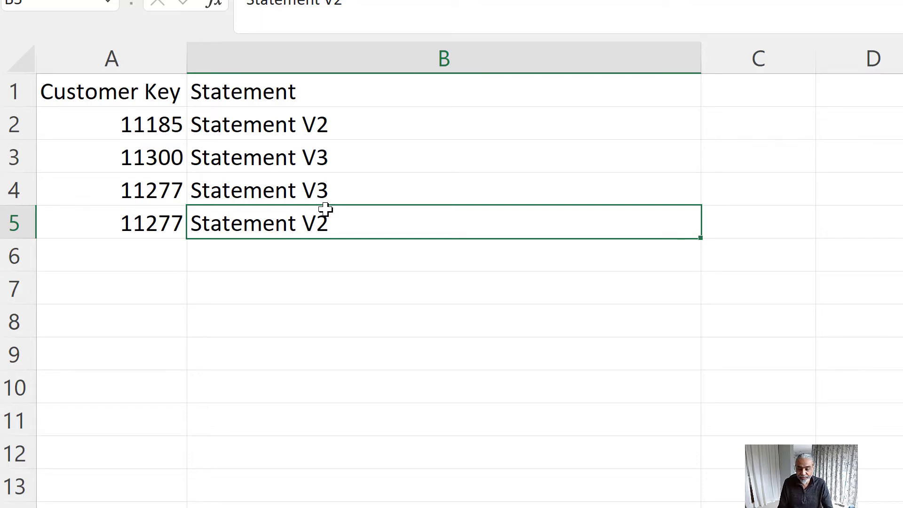
Step: Select the empty Customer Key and Statement cells below the data, then clear the selection
{"action": "left_click", "coordinate": [170, 254]}
{"action": "left_click", "coordinate": [169, 357], "text": "shift"}
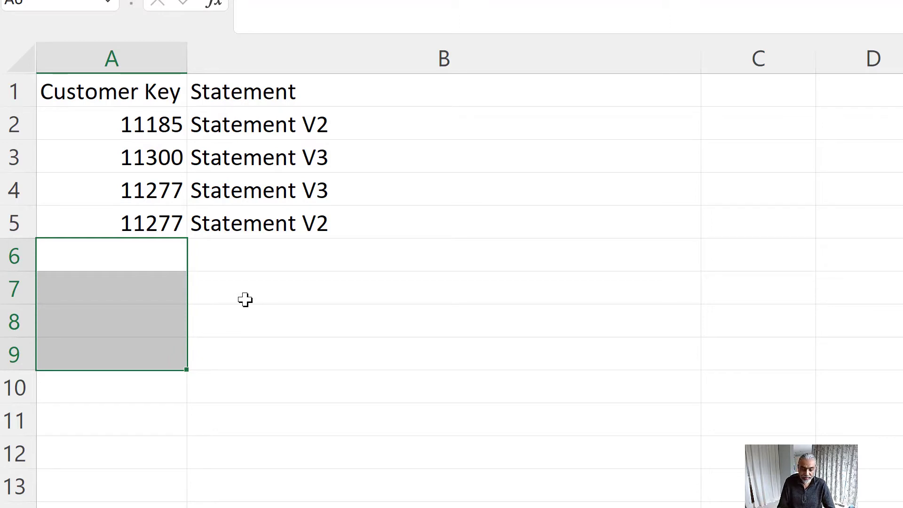
{"action": "left_click_drag", "start_coordinate": [152, 257], "coordinate": [141, 419]}
{"action": "left_click_drag", "start_coordinate": [250, 259], "coordinate": [249, 371]}
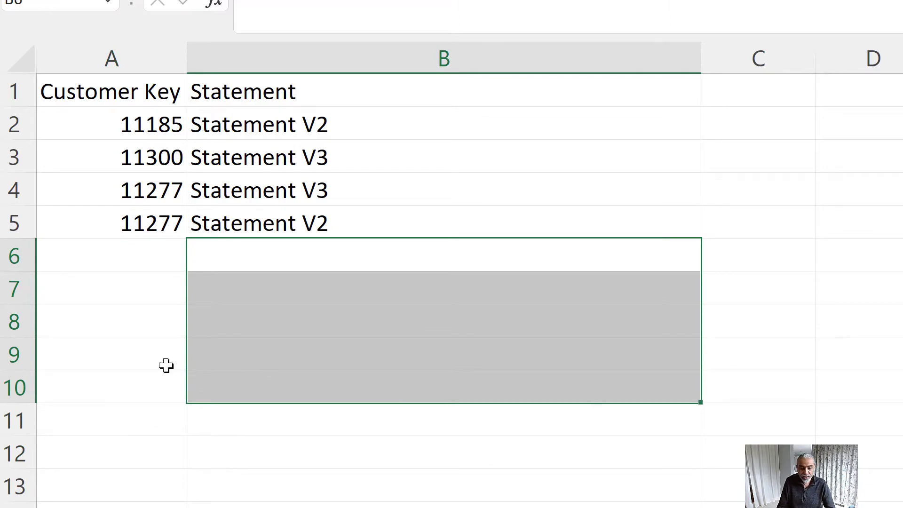
{"action": "left_click_drag", "start_coordinate": [144, 258], "coordinate": [142, 412]}
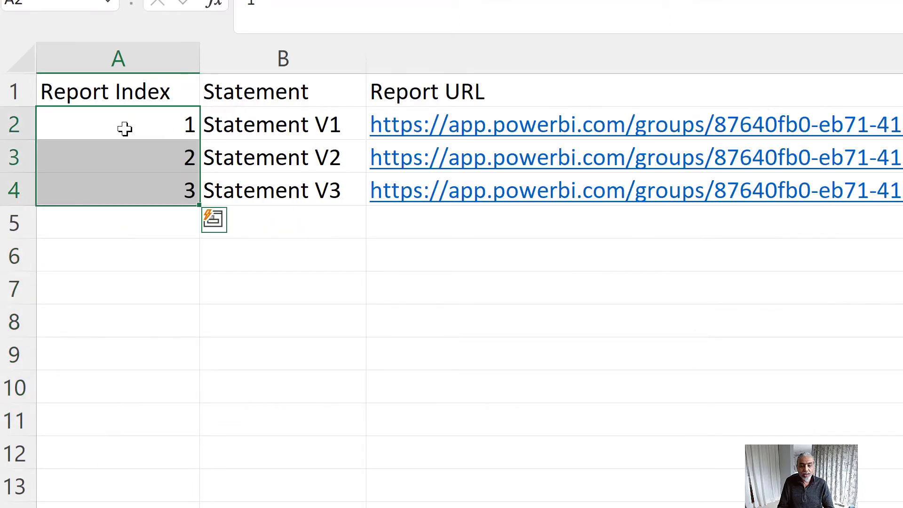
{"action": "left_click", "coordinate": [171, 129]}
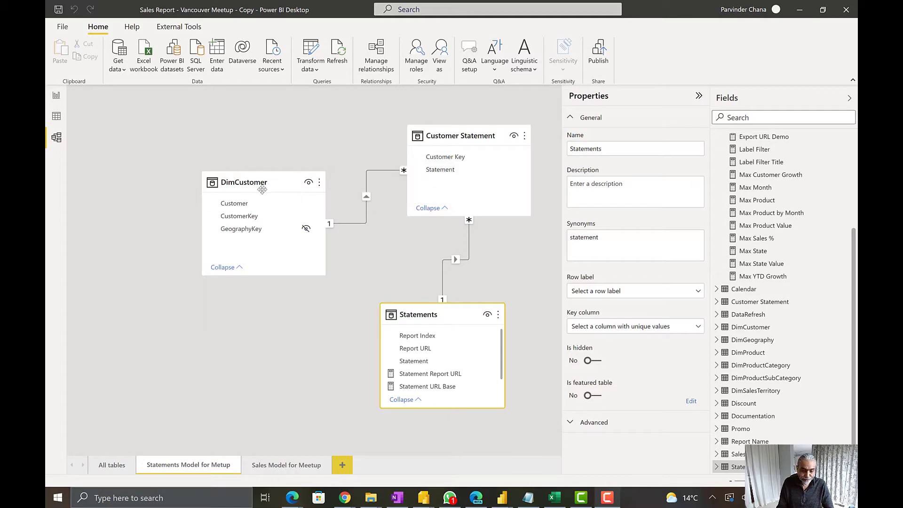
Step: Select the Customer Statement table in the model diagram to inspect its relationships
{"action": "left_click", "coordinate": [447, 143]}
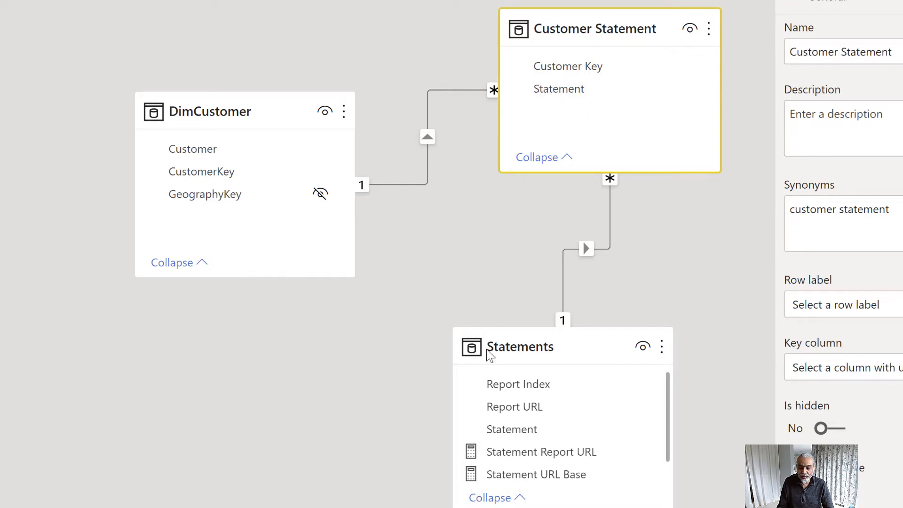
{"action": "mouse_move", "coordinate": [543, 361]}
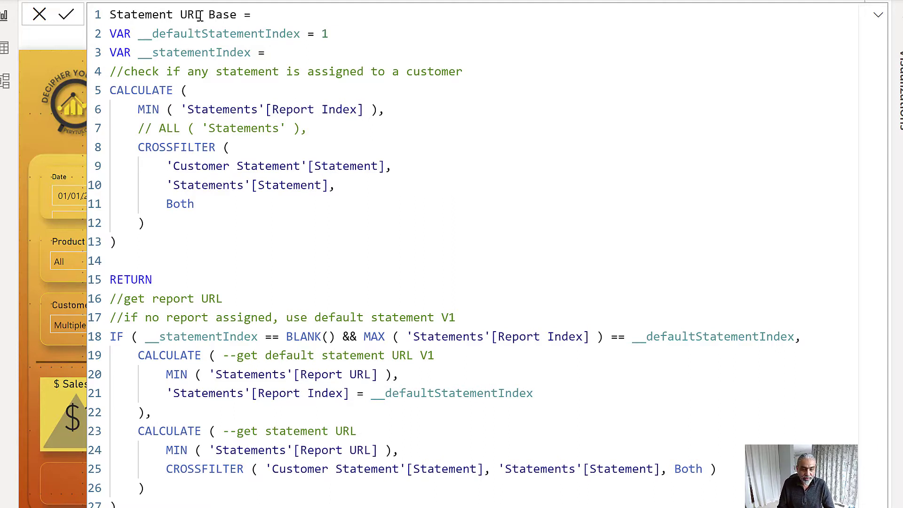
Step: Highlight the Statement URL Base name and the __defaultStatementIndex variable set to 1
{"action": "left_click", "coordinate": [237, 14]}
{"action": "left_click", "coordinate": [108, 14], "text": "shift"}
{"action": "left_click_drag", "start_coordinate": [130, 33], "coordinate": [323, 33]}
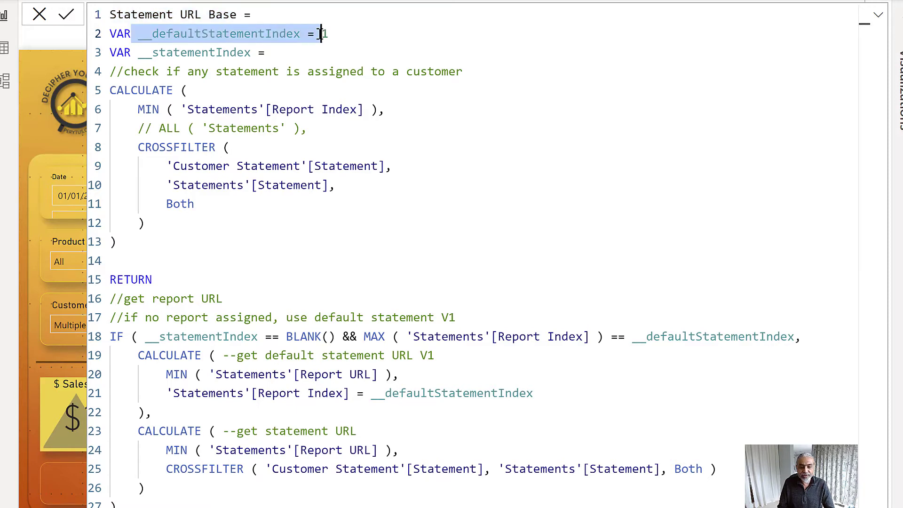
{"action": "left_click", "coordinate": [329, 33]}
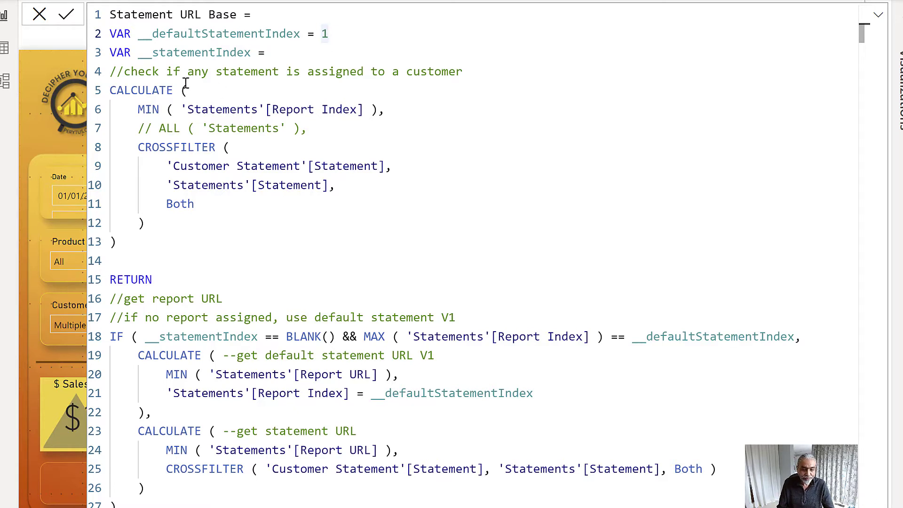
Step: Explain __statementIndex: CALCULATE of MIN Report Index with the CROSSFILTER block, then show the model diagram
{"action": "left_click_drag", "start_coordinate": [116, 71], "coordinate": [138, 90]}
{"action": "left_click_drag", "start_coordinate": [145, 52], "coordinate": [258, 53]}
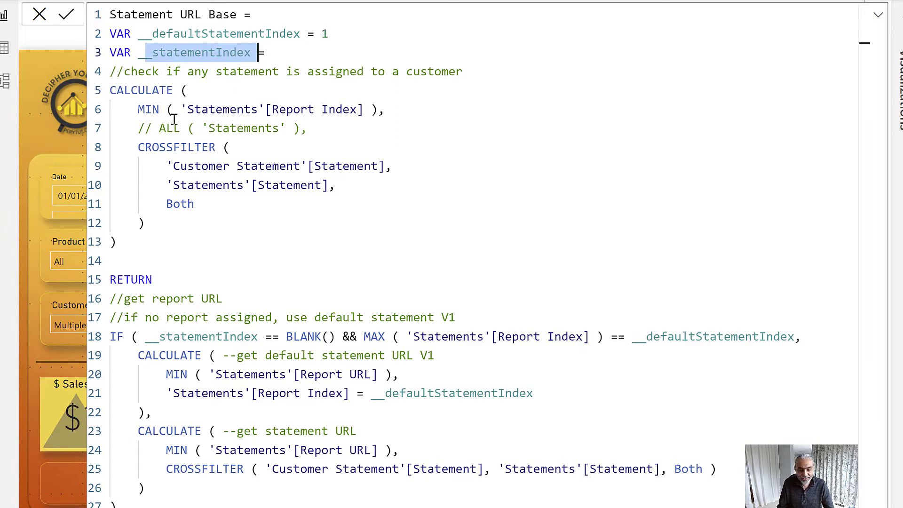
{"action": "left_click_drag", "start_coordinate": [110, 90], "coordinate": [176, 90]}
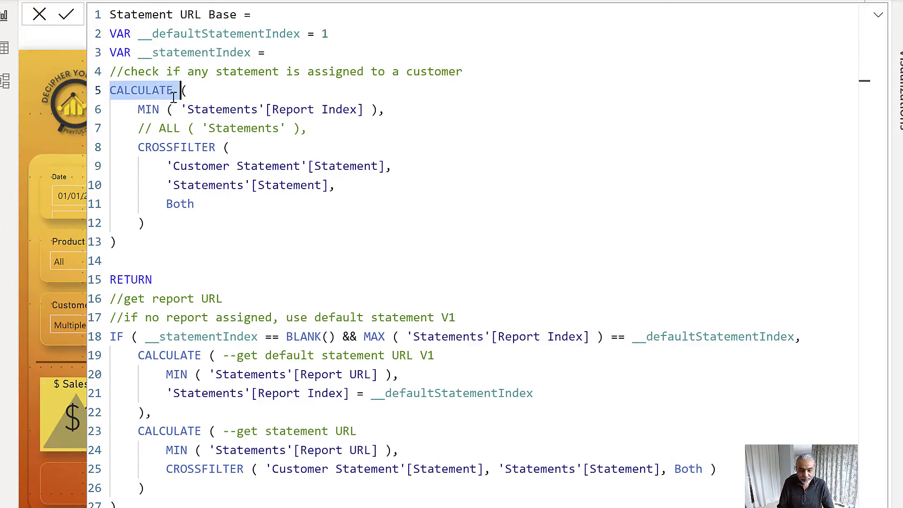
{"action": "left_click_drag", "start_coordinate": [132, 109], "coordinate": [397, 106]}
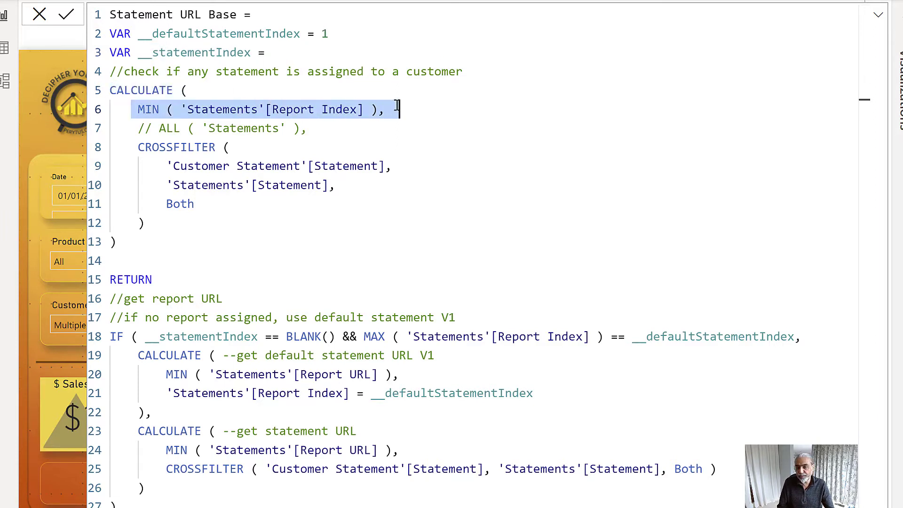
{"action": "left_click_drag", "start_coordinate": [137, 147], "coordinate": [192, 242]}
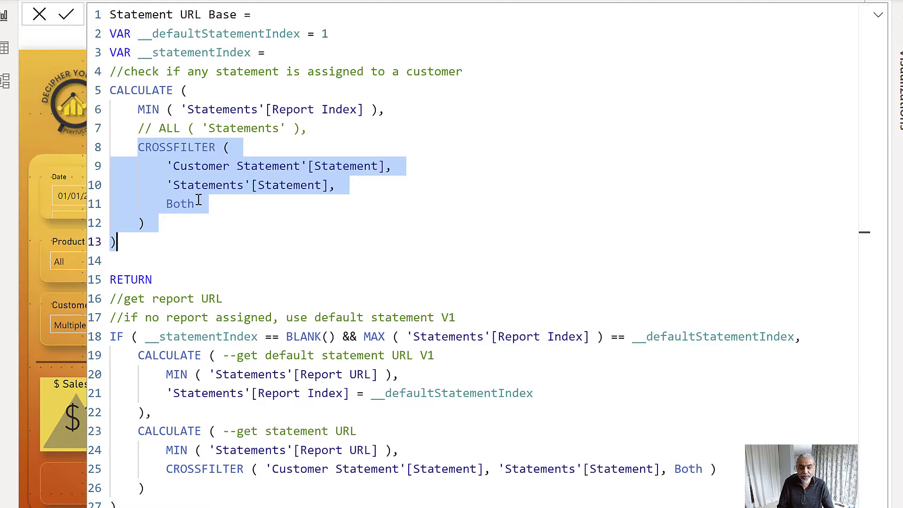
{"action": "left_click", "coordinate": [7, 87]}
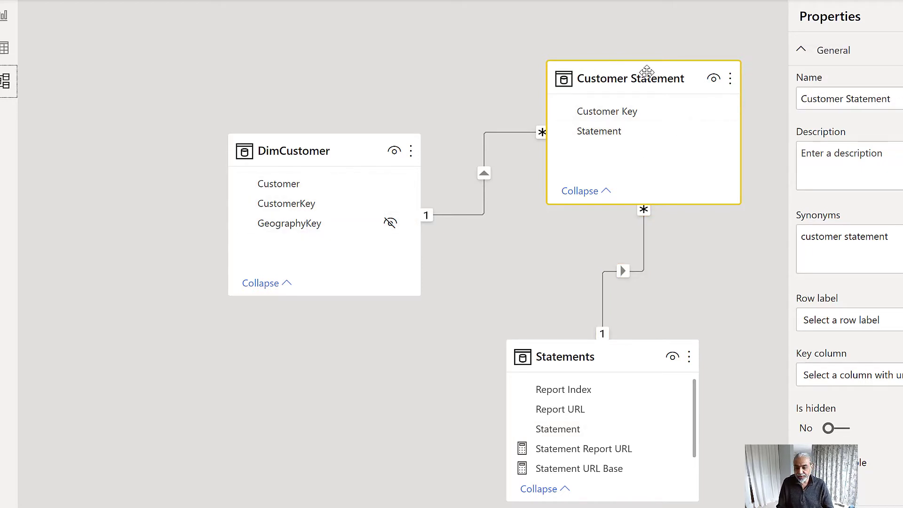
Step: Review the Customer Statement table's links, then return to the Statement URL Base formula
{"action": "mouse_move", "coordinate": [638, 78]}
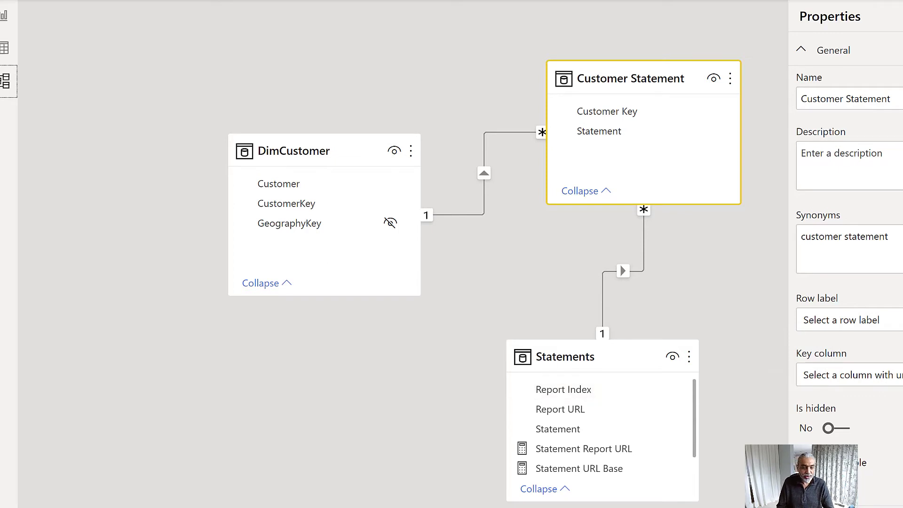
{"action": "left_click", "coordinate": [4, 15]}
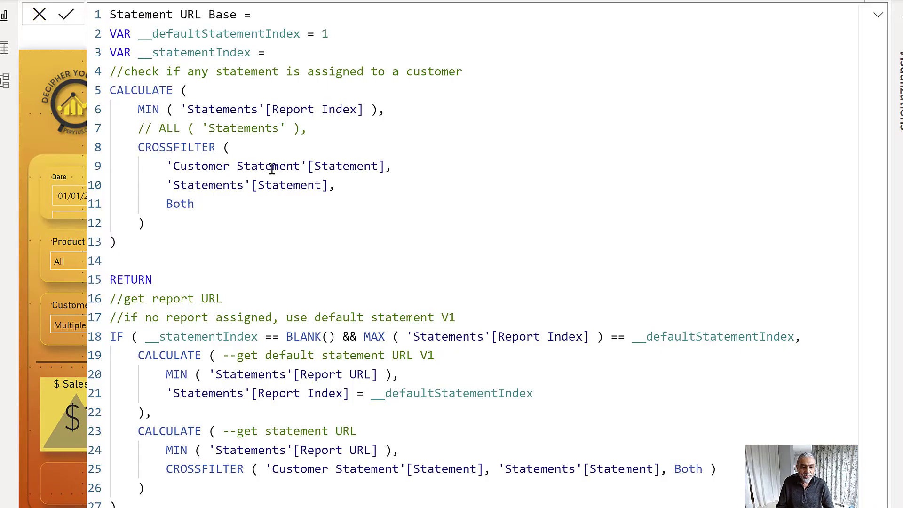
Step: Highlight the CALCULATE arguments and the __statementIndex blank check on line 18
{"action": "left_click_drag", "start_coordinate": [130, 109], "coordinate": [227, 227]}
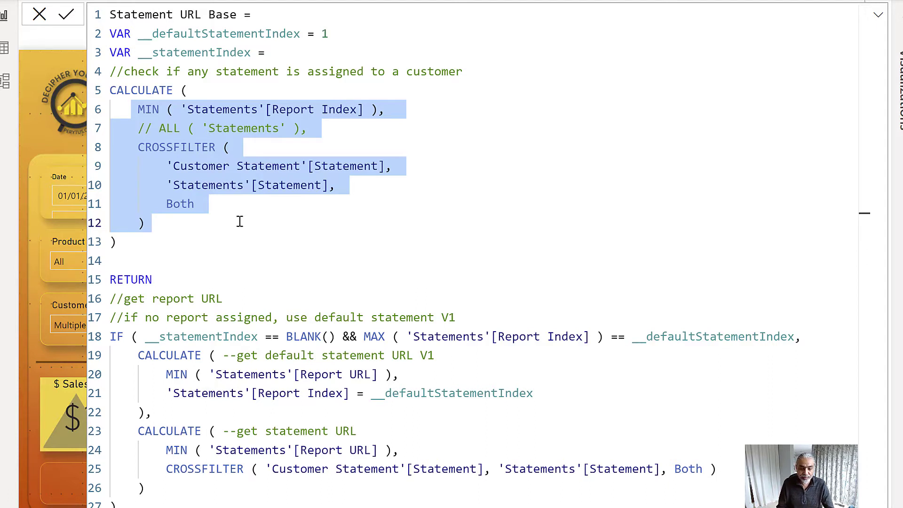
{"action": "left_click", "coordinate": [265, 185]}
{"action": "left_click", "coordinate": [140, 243]}
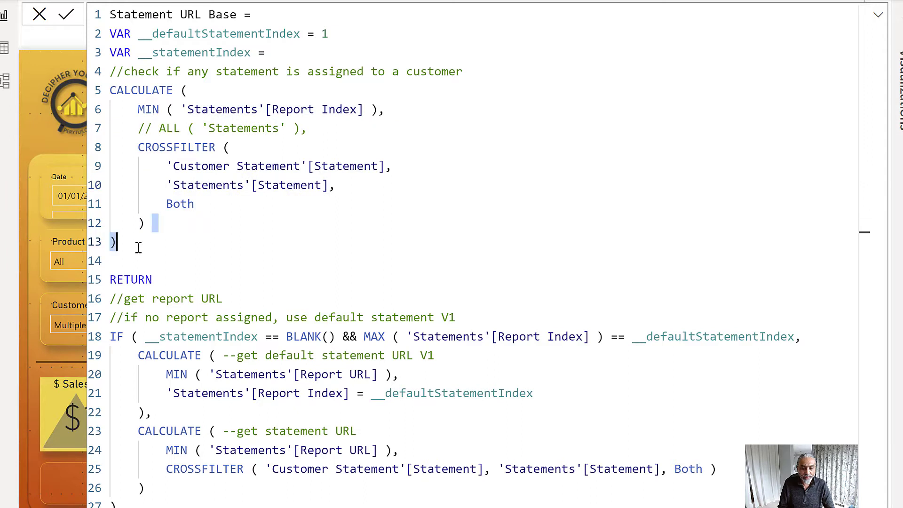
{"action": "left_click_drag", "start_coordinate": [146, 338], "coordinate": [343, 337]}
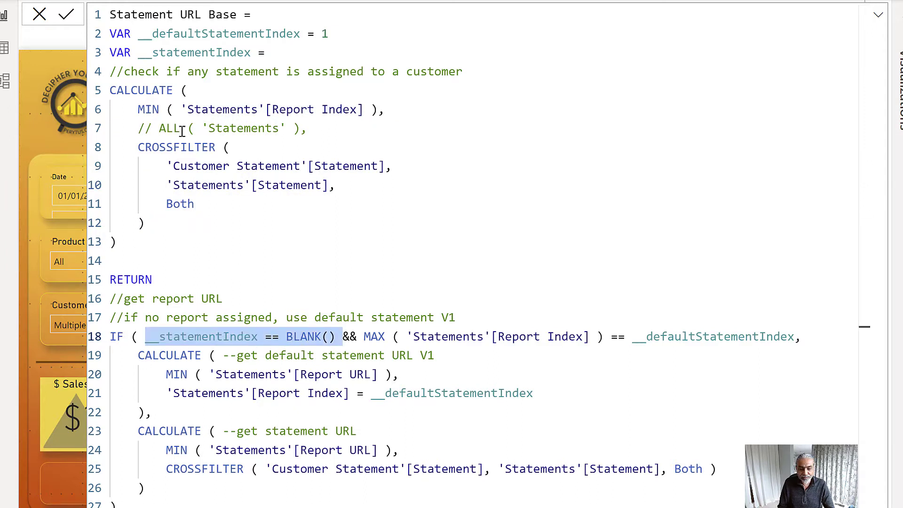
Step: Relate __statementIndex, MAX of Report Index and __defaultStatementIndex in the line 18 condition, then go to Excel
{"action": "left_click_drag", "start_coordinate": [159, 52], "coordinate": [258, 52]}
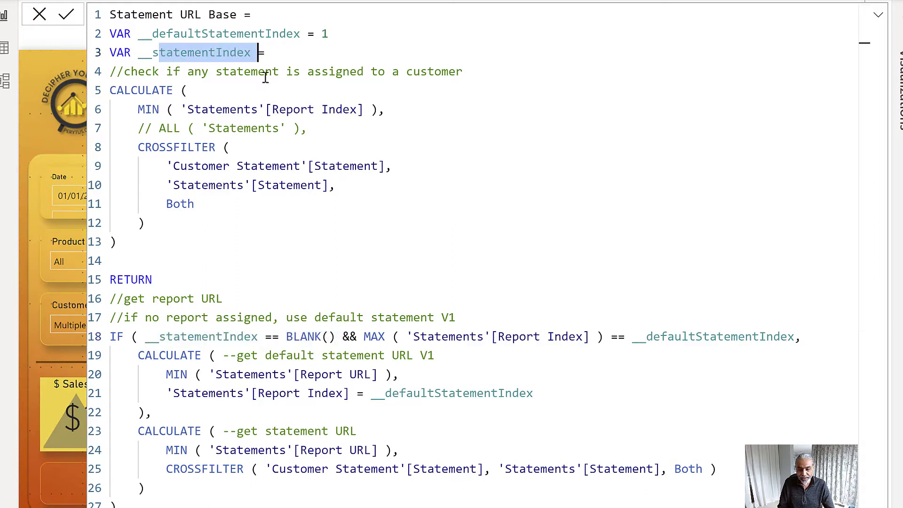
{"action": "left_click_drag", "start_coordinate": [365, 337], "coordinate": [596, 337]}
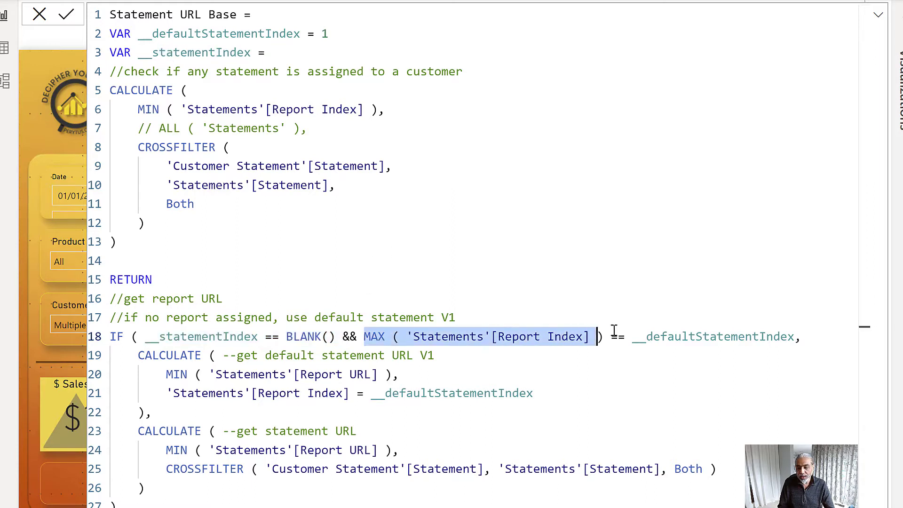
{"action": "left_click_drag", "start_coordinate": [166, 33], "coordinate": [289, 32]}
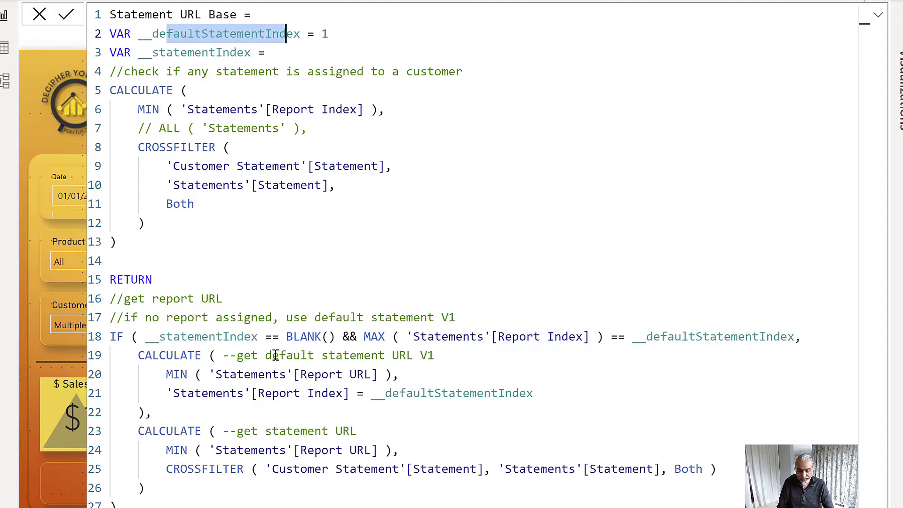
{"action": "left_click_drag", "start_coordinate": [188, 337], "coordinate": [596, 336]}
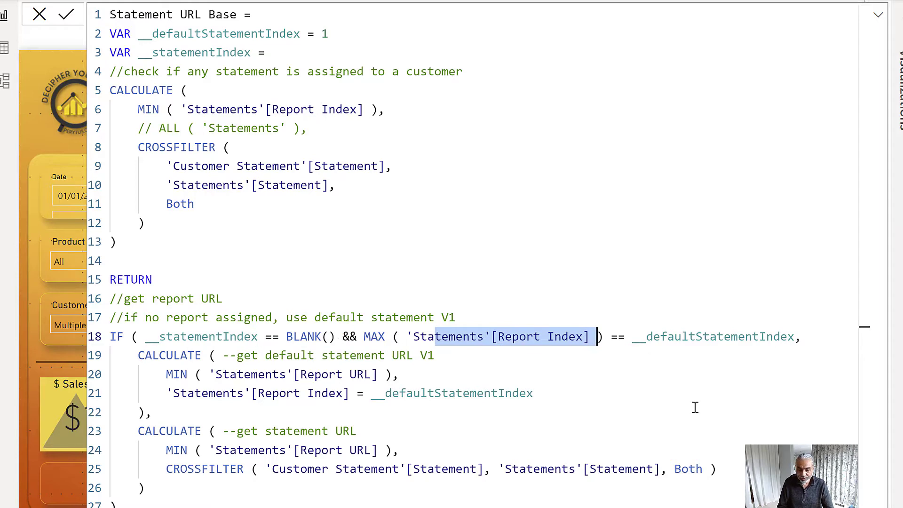
{"action": "left_click_drag", "start_coordinate": [639, 337], "coordinate": [738, 337]}
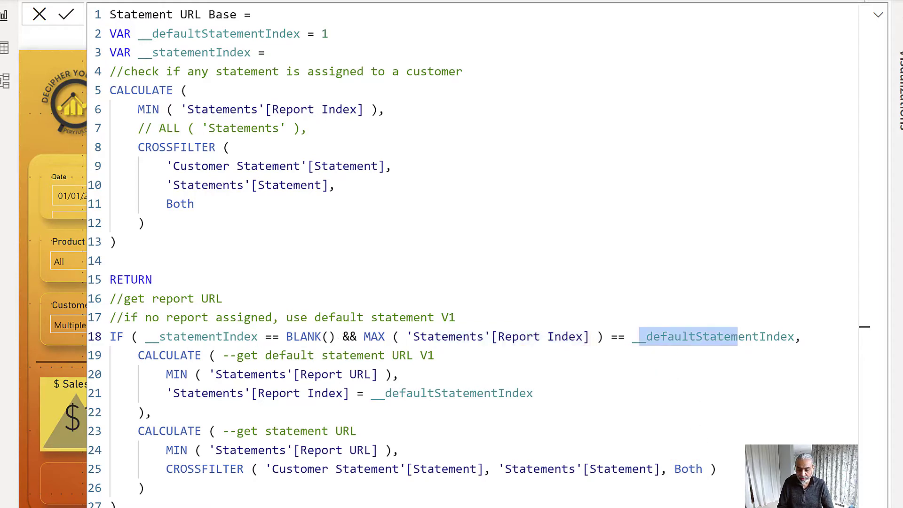
{"action": "key", "text": "alt+Tab"}
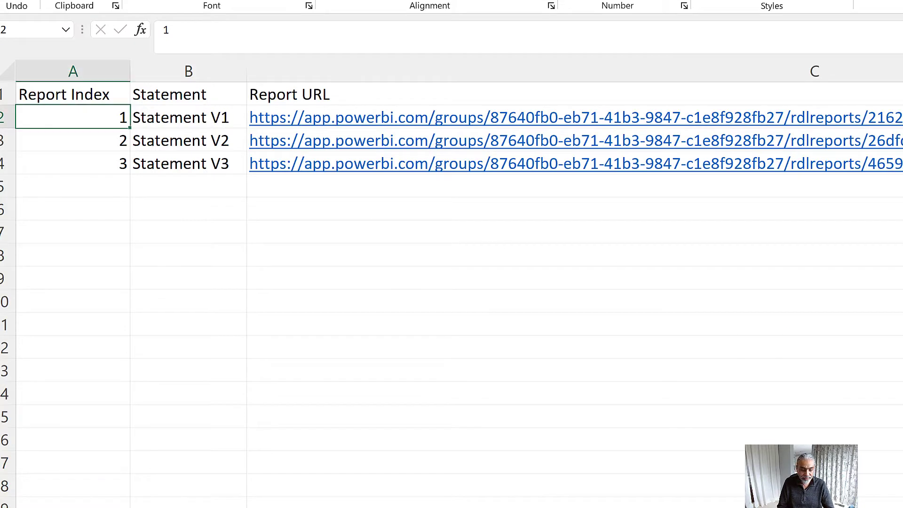
Step: Add a new customer key in A6 assigned to Statement V1 in B6
{"action": "key", "text": "ctrl+Page_Down"}
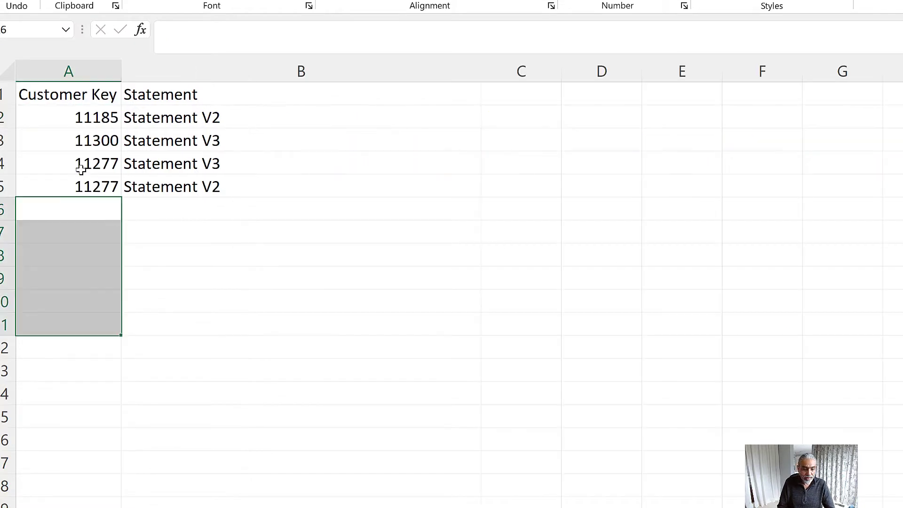
{"action": "left_click", "coordinate": [83, 211]}
{"action": "type", "text": "11255"}
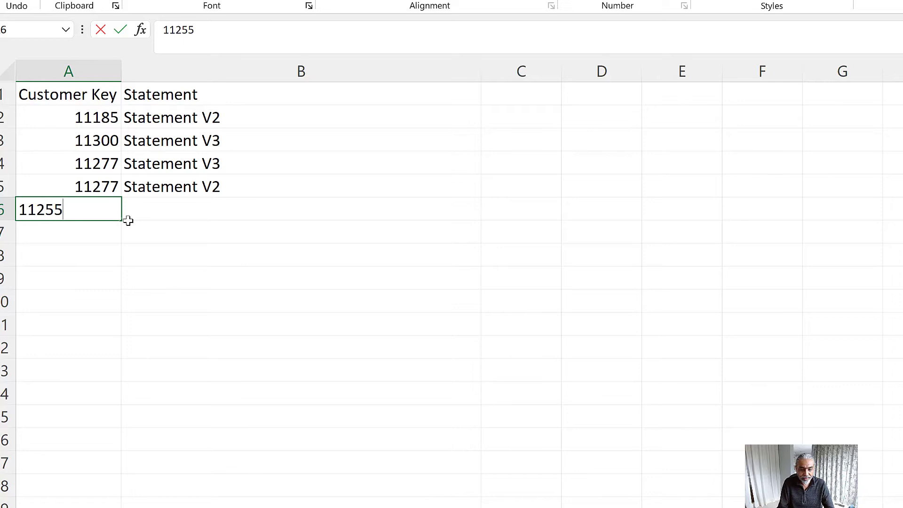
{"action": "key", "text": "Tab"}
{"action": "type", "text": "Statement V1"}
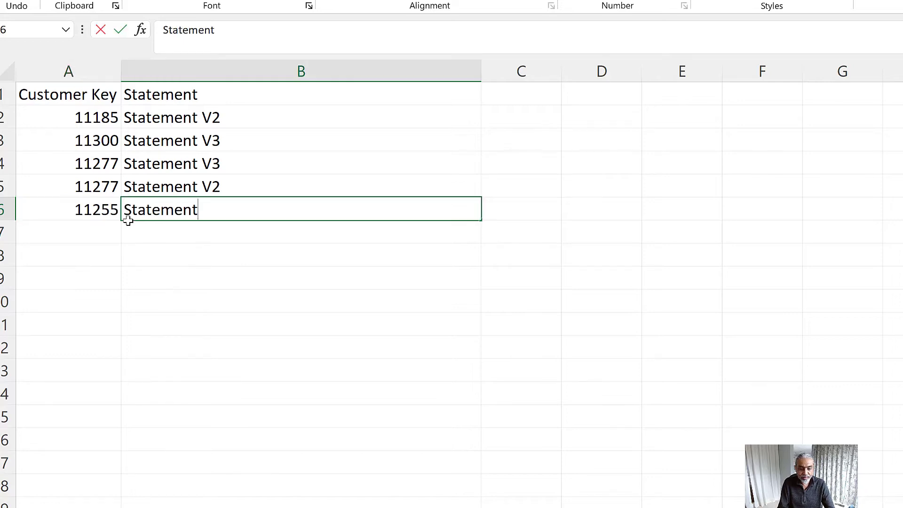
{"action": "key", "text": "Up"}
{"action": "key", "text": "Down"}
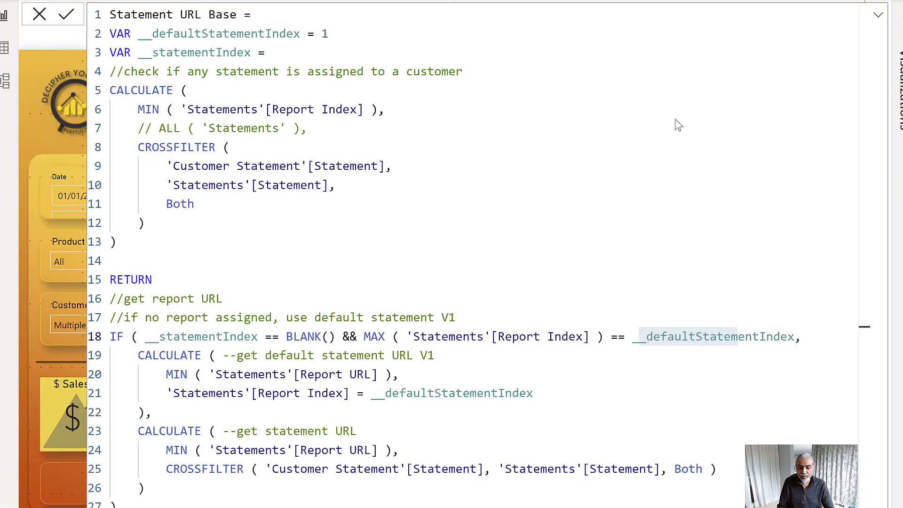
Step: Highlight the default-statement CALCULATE: MIN of Report URL filtered by Report Index
{"action": "left_click_drag", "start_coordinate": [138, 357], "coordinate": [199, 411]}
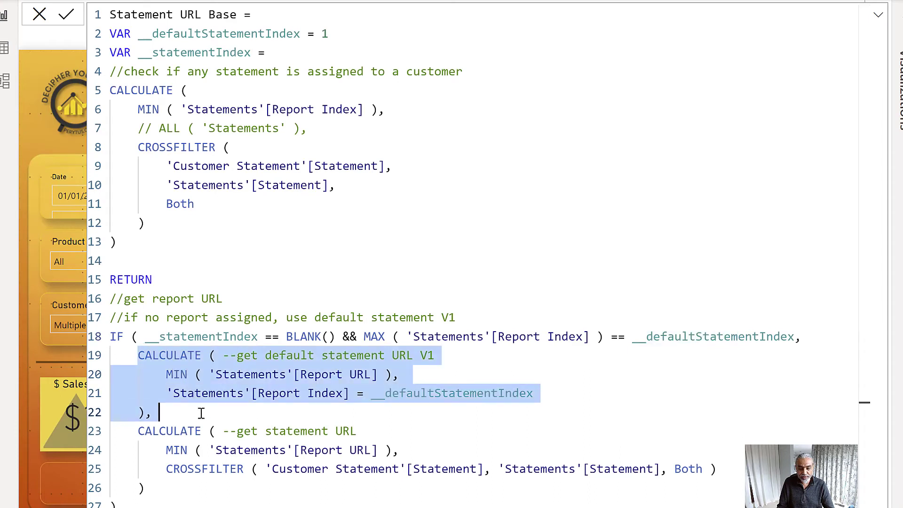
{"action": "left_click", "coordinate": [207, 391]}
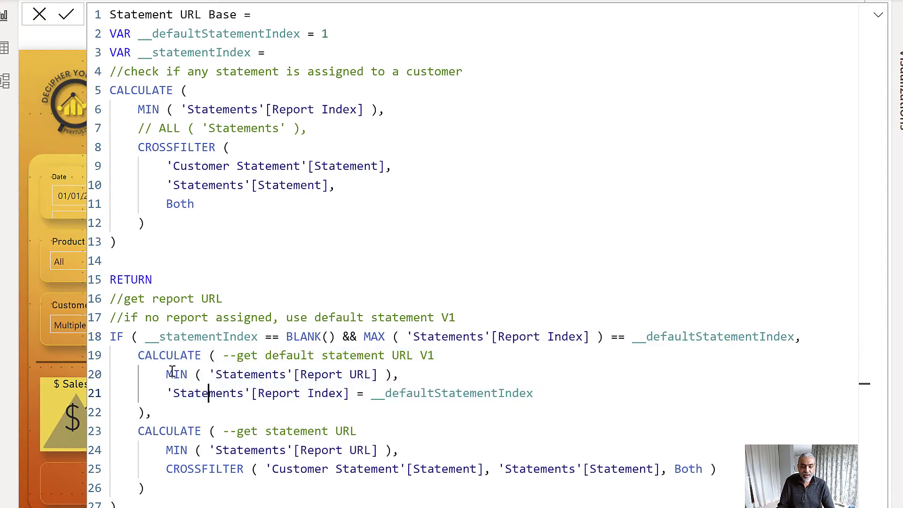
{"action": "left_click_drag", "start_coordinate": [160, 375], "coordinate": [396, 372]}
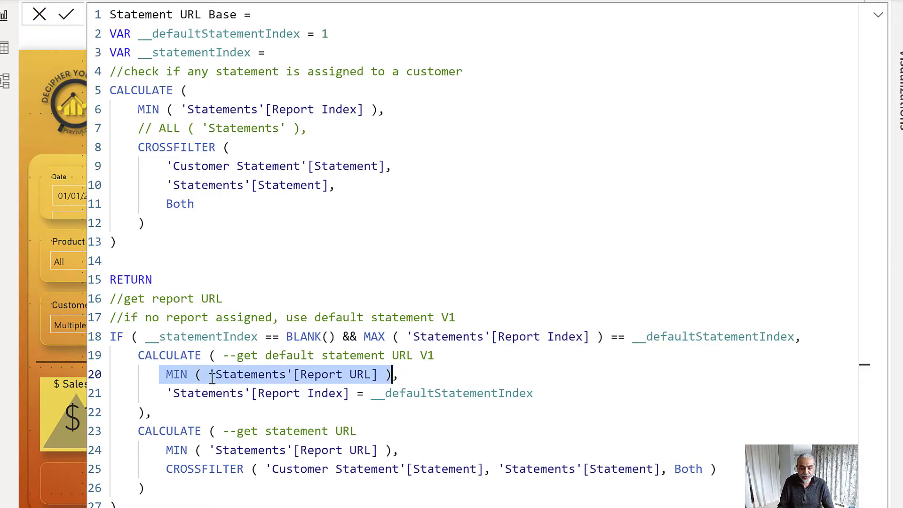
{"action": "left_click_drag", "start_coordinate": [160, 393], "coordinate": [534, 394]}
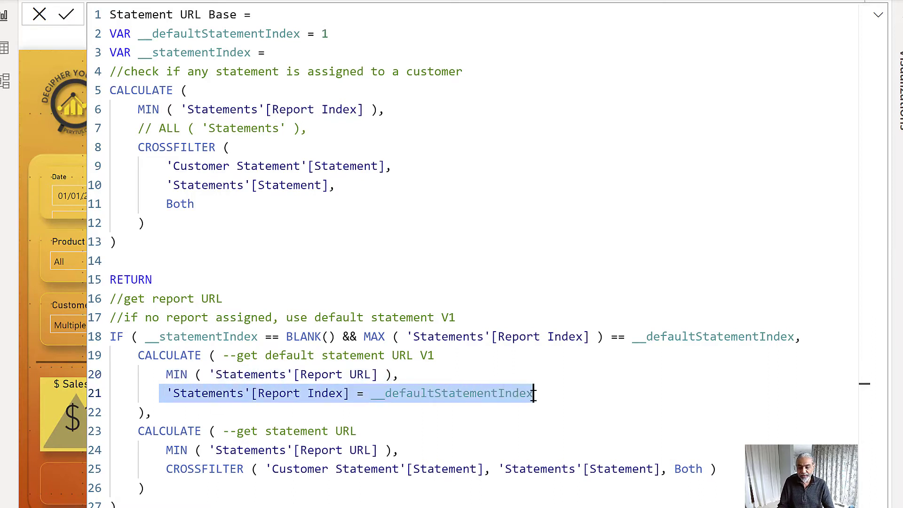
{"action": "left_click", "coordinate": [464, 394]}
Step: Review the IF condition and the get-statement-URL CALCULATE block, then collapse the formula bar
{"action": "left_click", "coordinate": [329, 33]}
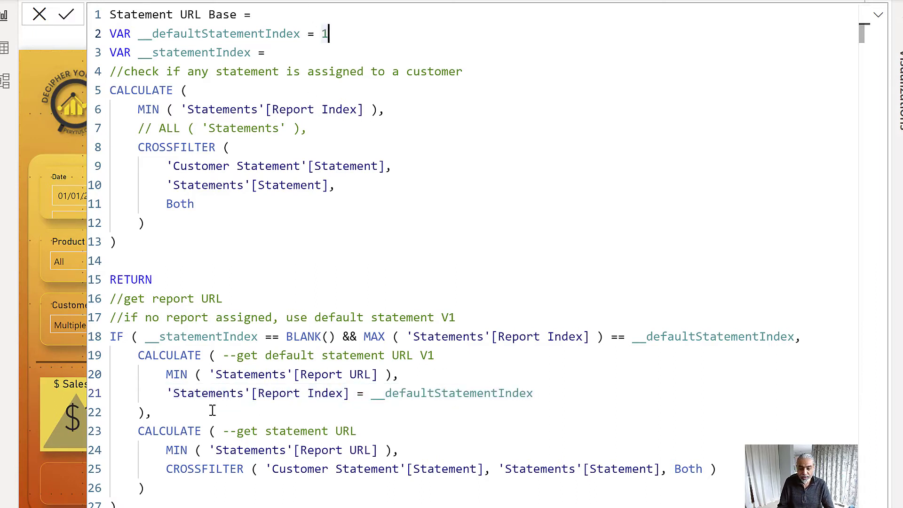
{"action": "left_click_drag", "start_coordinate": [158, 412], "coordinate": [709, 337]}
{"action": "left_click_drag", "start_coordinate": [766, 337], "coordinate": [795, 337]}
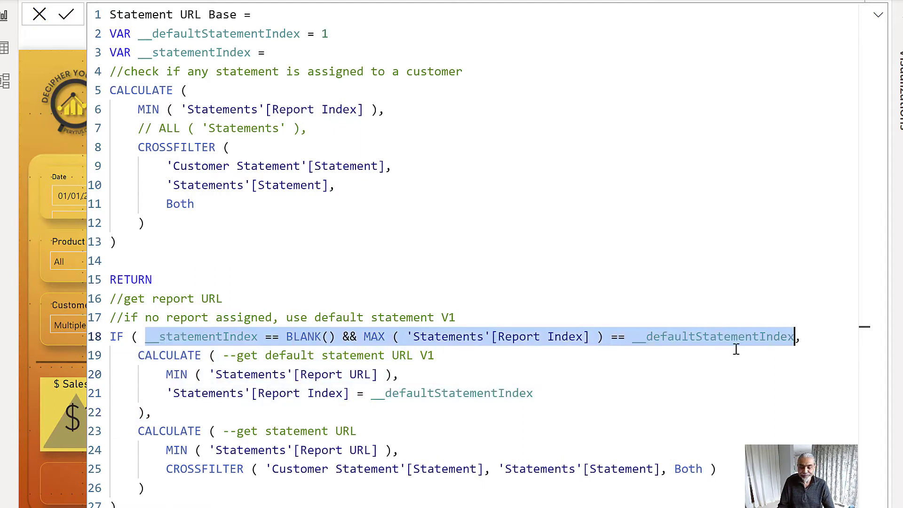
{"action": "left_click_drag", "start_coordinate": [125, 431], "coordinate": [188, 487]}
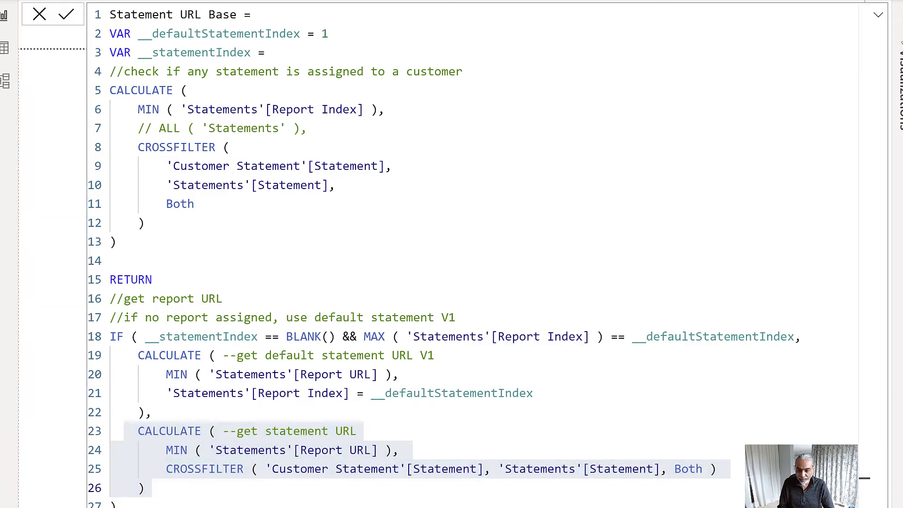
{"action": "left_click", "coordinate": [878, 14]}
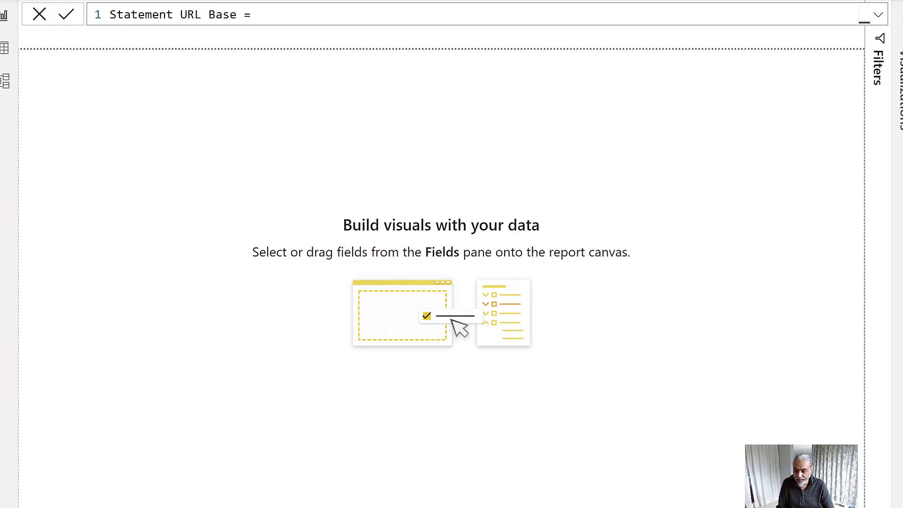
Step: Build a widened matrix of CustomerKey rows with Statement URL Base values split by Statement columns
{"action": "left_click", "coordinate": [472, 216]}
{"action": "left_click_drag", "start_coordinate": [494, 214], "coordinate": [651, 207]}
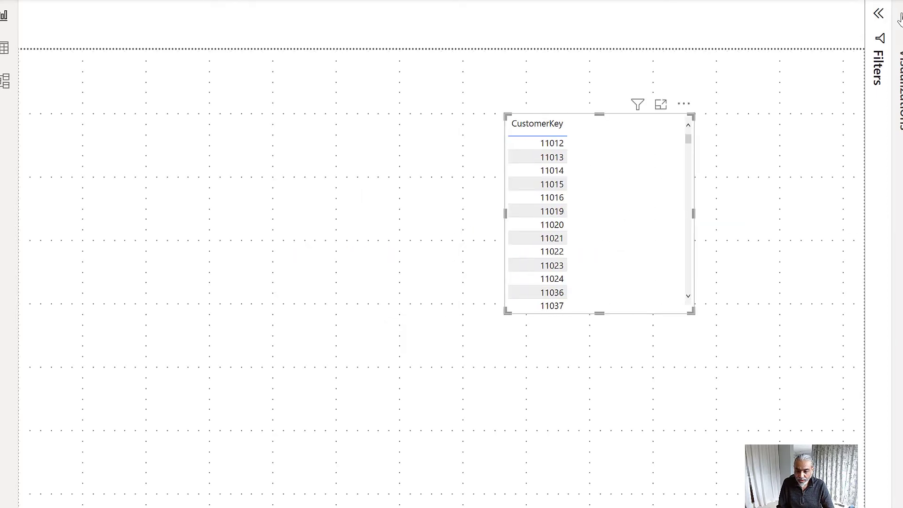
{"action": "left_click", "coordinate": [899, 19]}
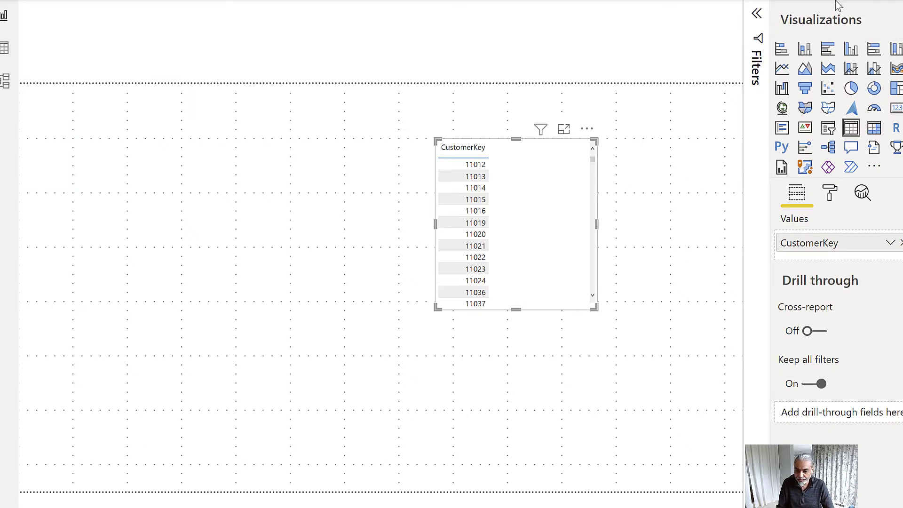
{"action": "left_click_drag", "start_coordinate": [901, 160], "coordinate": [569, 197]}
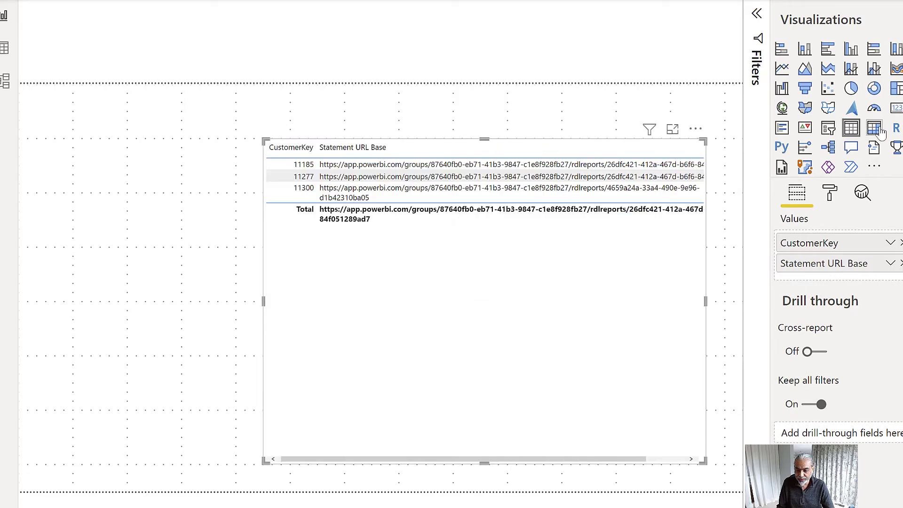
{"action": "left_click", "coordinate": [874, 128]}
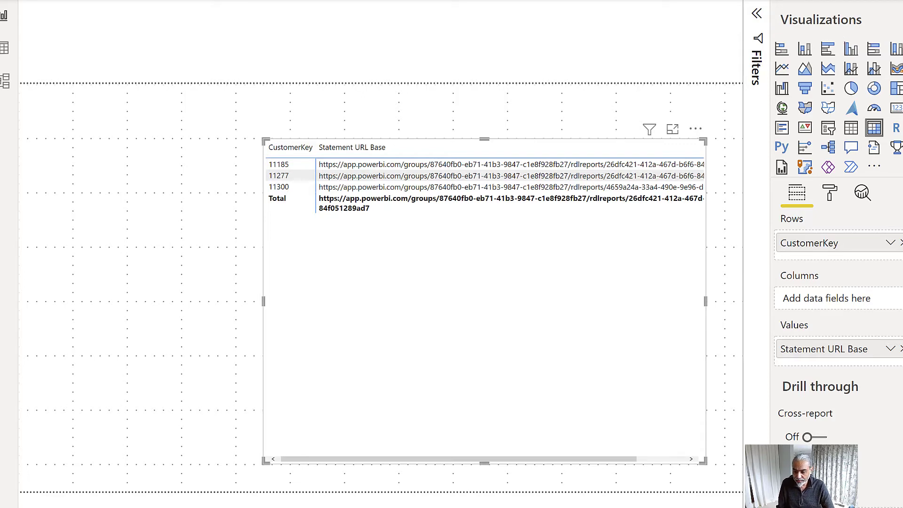
{"action": "left_click_drag", "start_coordinate": [901, 310], "coordinate": [841, 312]}
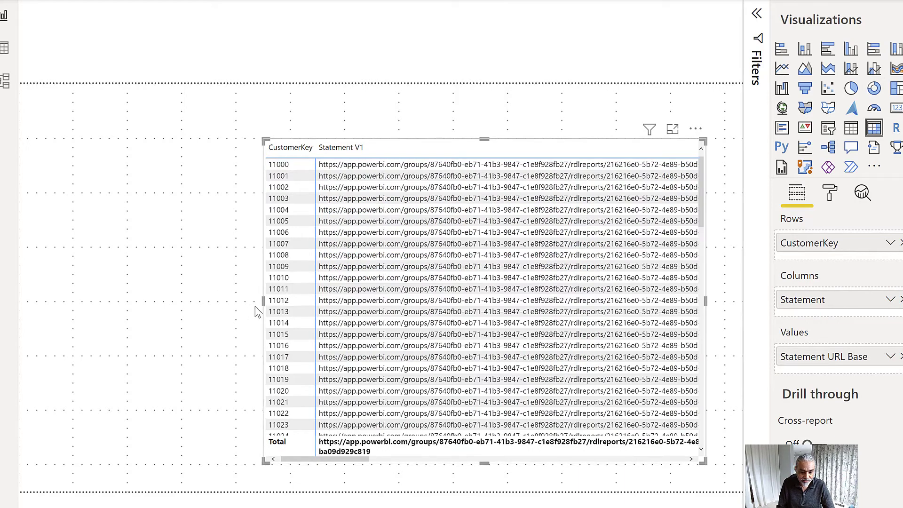
{"action": "left_click_drag", "start_coordinate": [215, 302], "coordinate": [328, 292]}
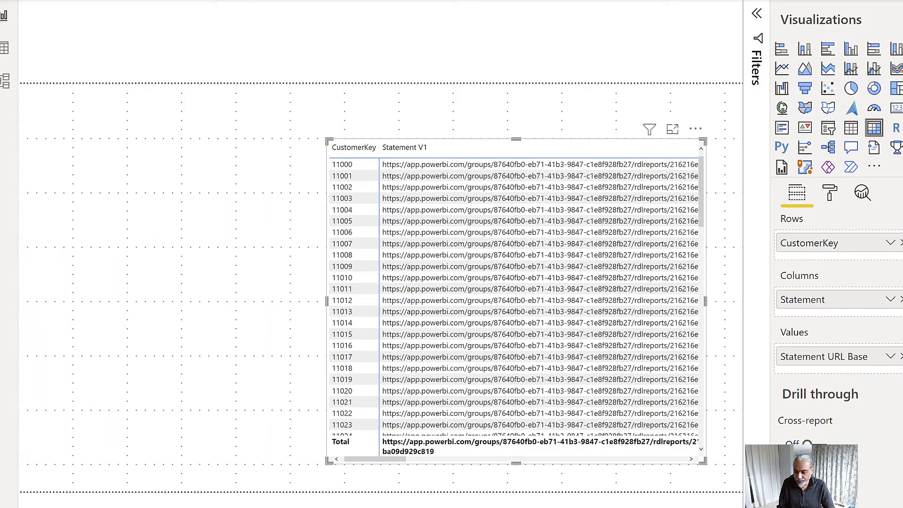
{"action": "left_click_drag", "start_coordinate": [899, 257], "coordinate": [242, 191]}
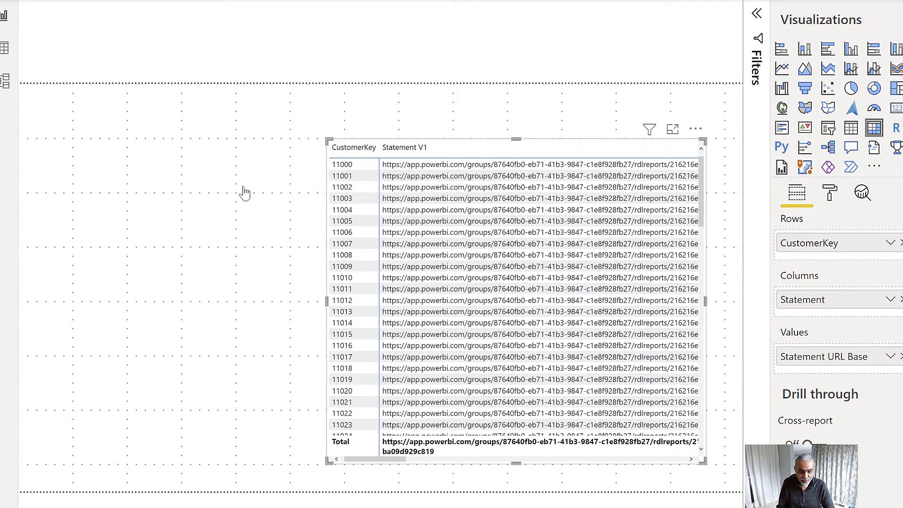
Step: Resize the Statement slicer beside the matrix so the V1–V3 names show fully
{"action": "left_click_drag", "start_coordinate": [20, 302], "coordinate": [245, 308]}
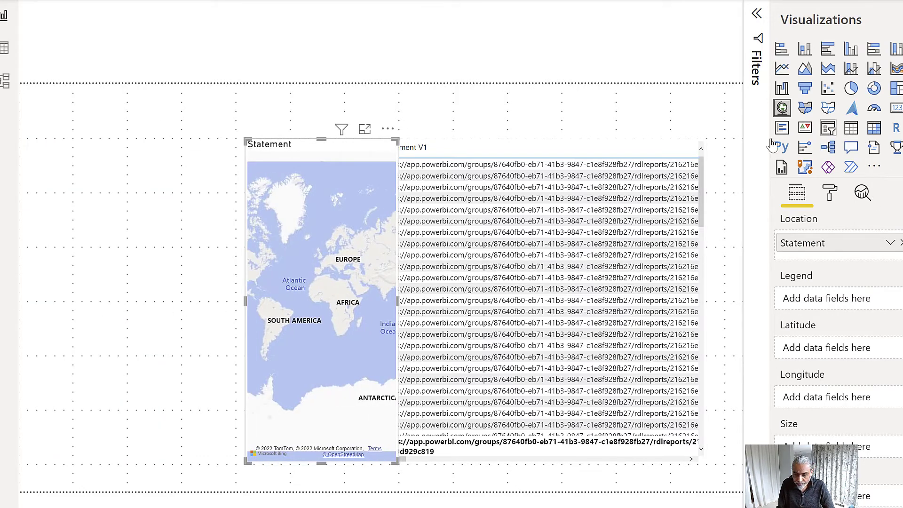
{"action": "left_click_drag", "start_coordinate": [397, 301], "coordinate": [208, 319]}
{"action": "left_click_drag", "start_coordinate": [263, 302], "coordinate": [300, 306]}
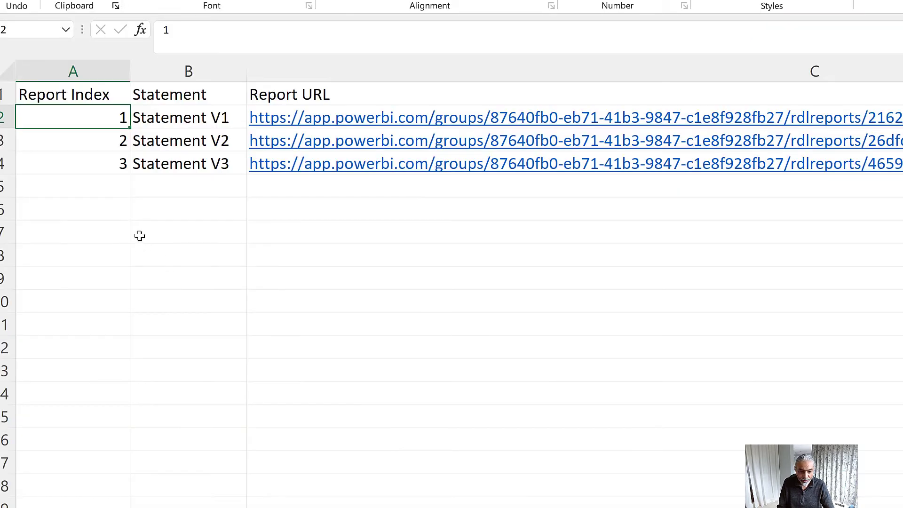
Step: Check which customers are assigned Statement V2 and V3 in Excel, then return to Power BI
{"action": "key", "text": "ctrl+Page_Up"}
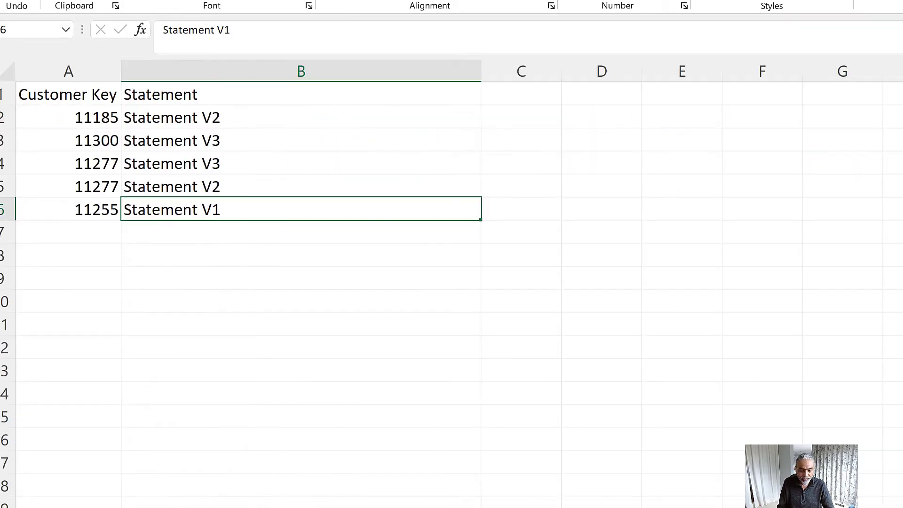
{"action": "left_click", "coordinate": [167, 120]}
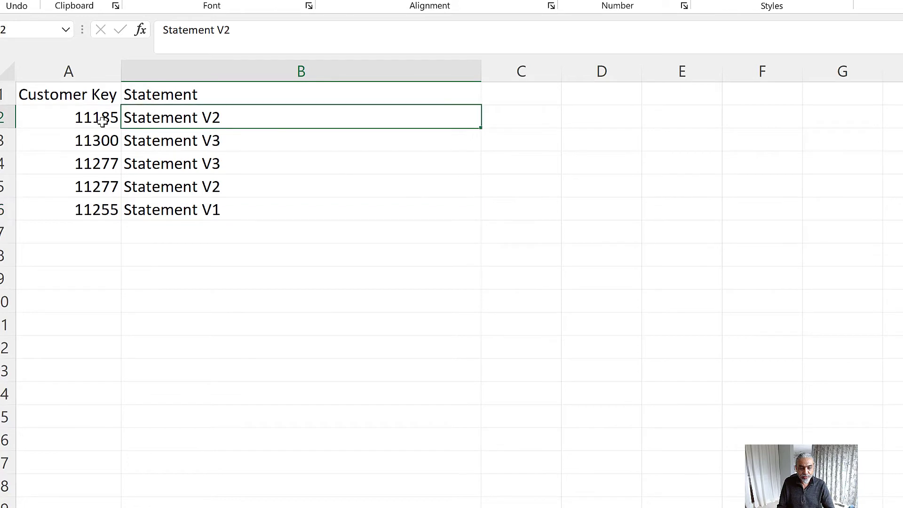
{"action": "left_click", "coordinate": [83, 122]}
{"action": "left_click", "coordinate": [89, 188], "text": "ctrl"}
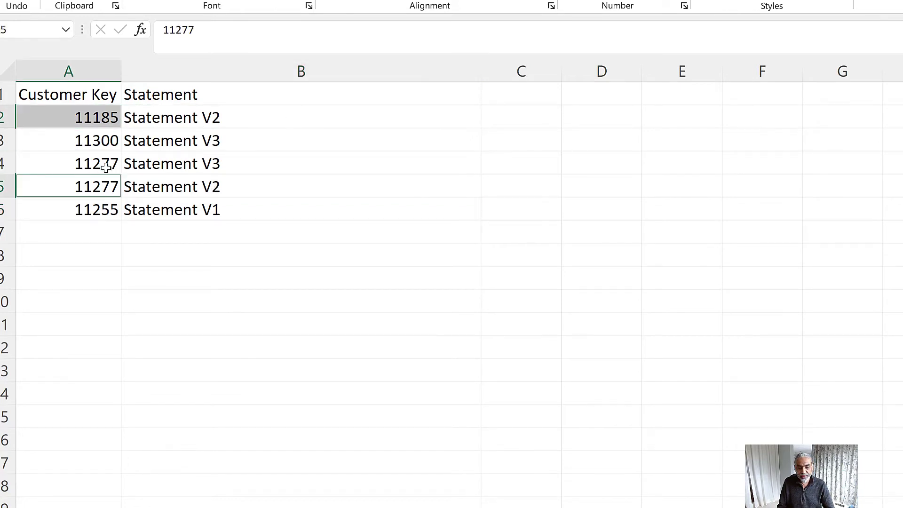
{"action": "left_click_drag", "start_coordinate": [80, 142], "coordinate": [79, 162]}
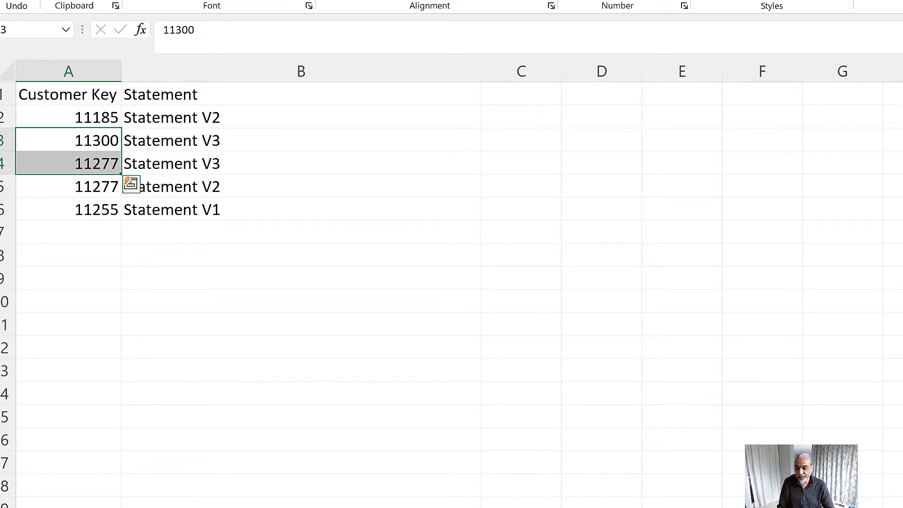
{"action": "key", "text": "alt+Tab"}
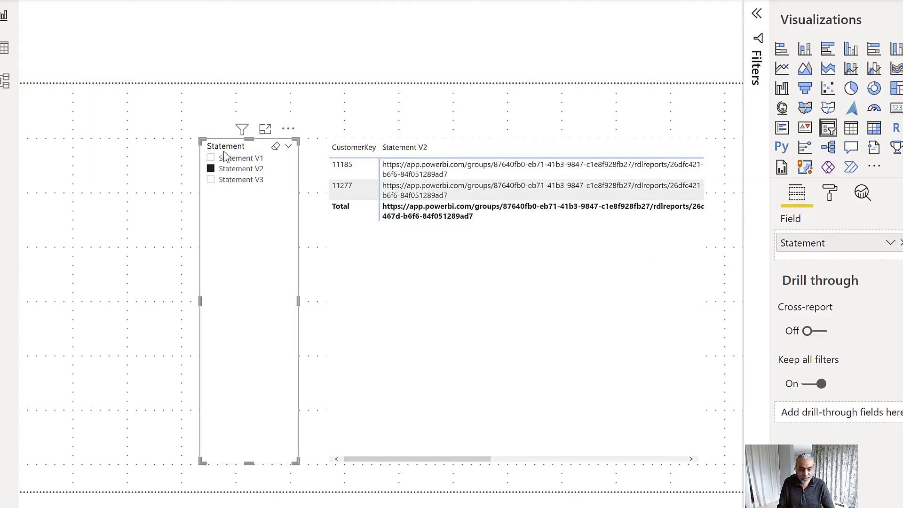
Step: Filter the slicer to Statement V3, then check customer 11277's V2 assignment rows in the Excel sheet
{"action": "left_click", "coordinate": [225, 183]}
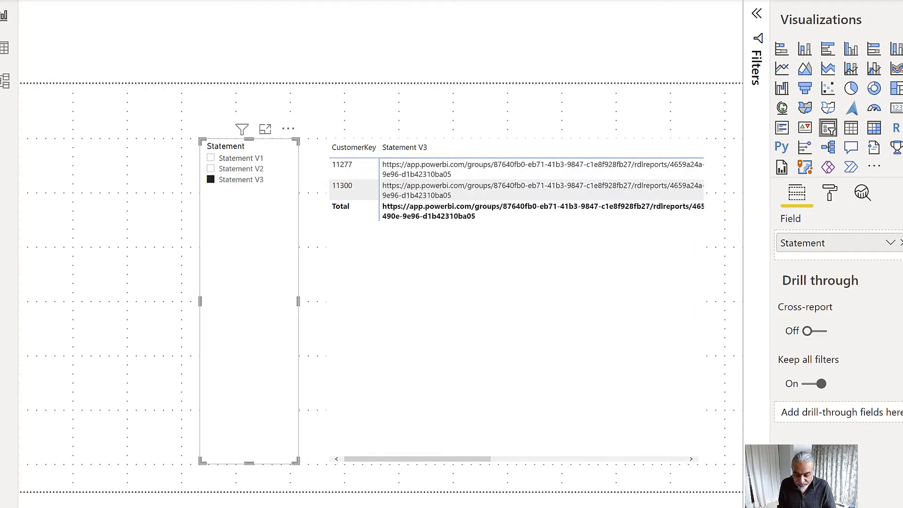
{"action": "key", "text": "alt+Tab"}
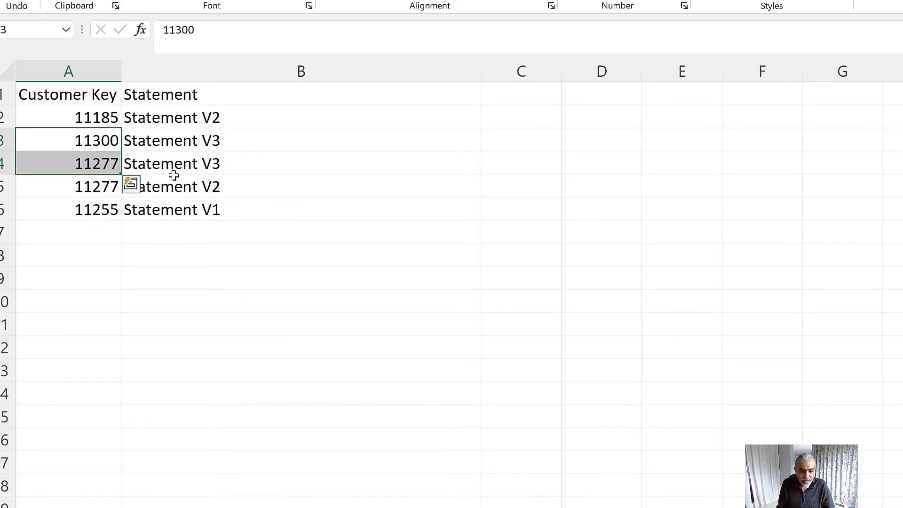
{"action": "left_click", "coordinate": [172, 181]}
{"action": "left_click_drag", "start_coordinate": [78, 169], "coordinate": [215, 185]}
{"action": "key", "text": "alt+Tab"}
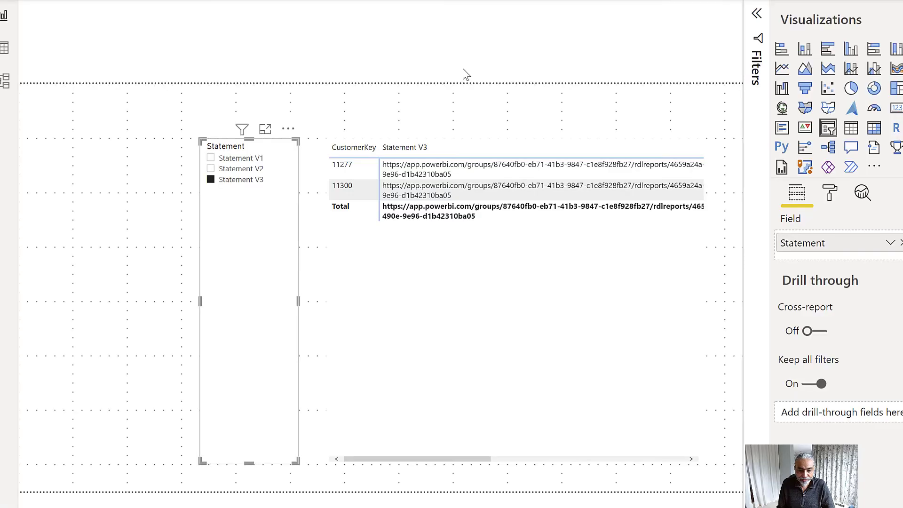
Step: Add Statement V2 to the slicer and scroll the matrix to compare the V2 and V3 columns
{"action": "left_click", "coordinate": [240, 171], "text": "ctrl"}
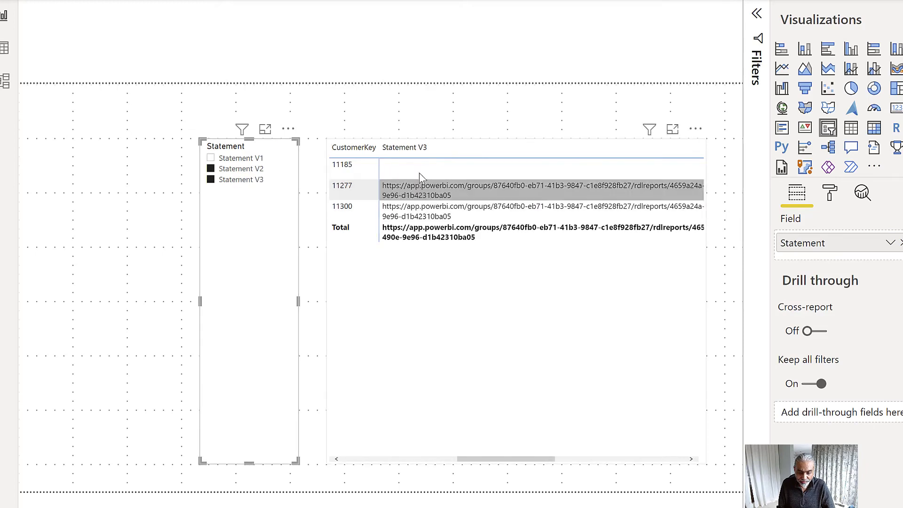
{"action": "left_click_drag", "start_coordinate": [497, 460], "coordinate": [563, 457]}
{"action": "left_click", "coordinate": [566, 455]}
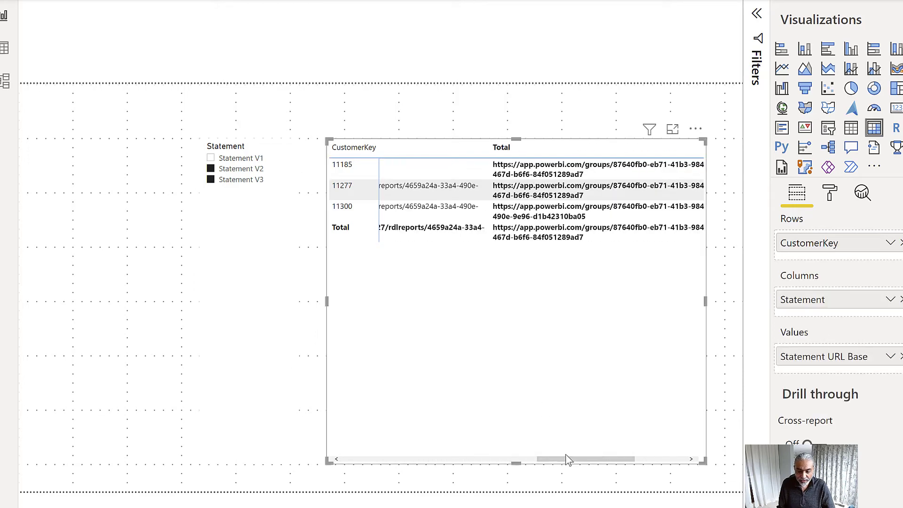
{"action": "left_click", "coordinate": [489, 460]}
{"action": "left_click", "coordinate": [373, 464]}
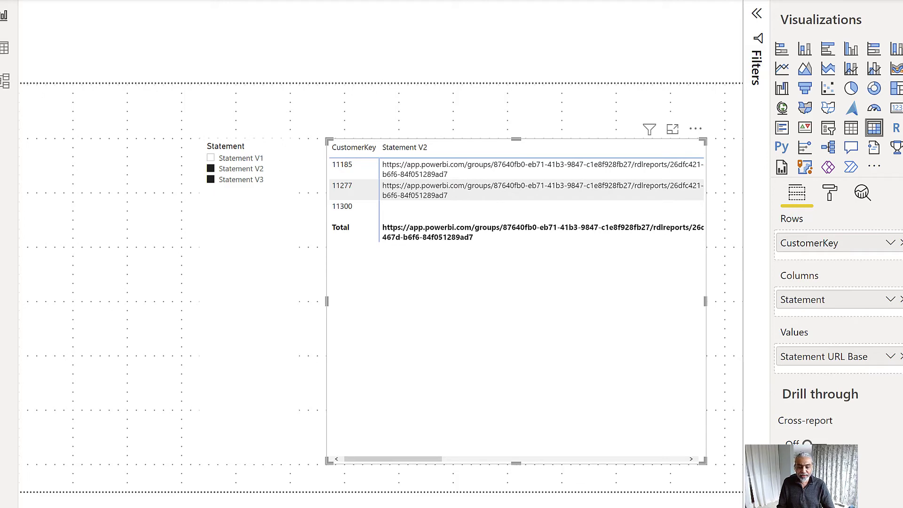
Step: Expand the Statement URL Base measure's DAX in the formula bar to read it, then collapse it
{"action": "left_click", "coordinate": [757, 15]}
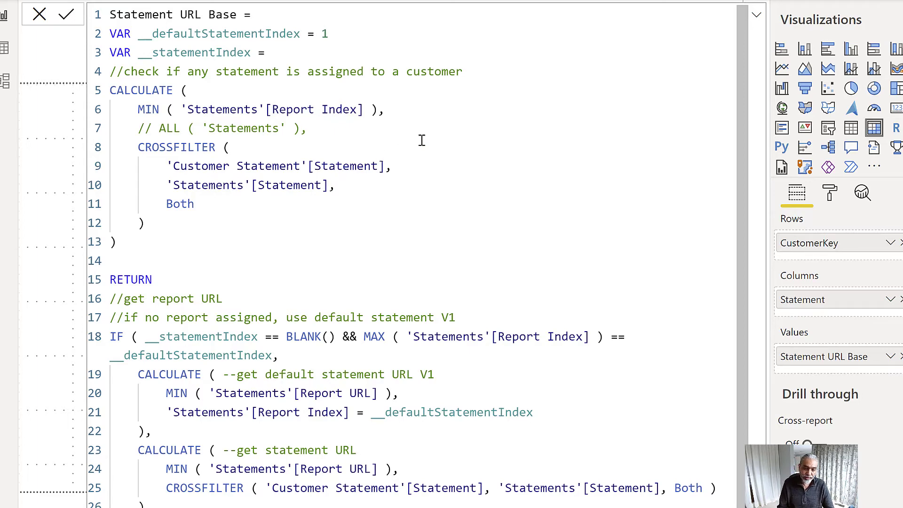
{"action": "left_click", "coordinate": [757, 15]}
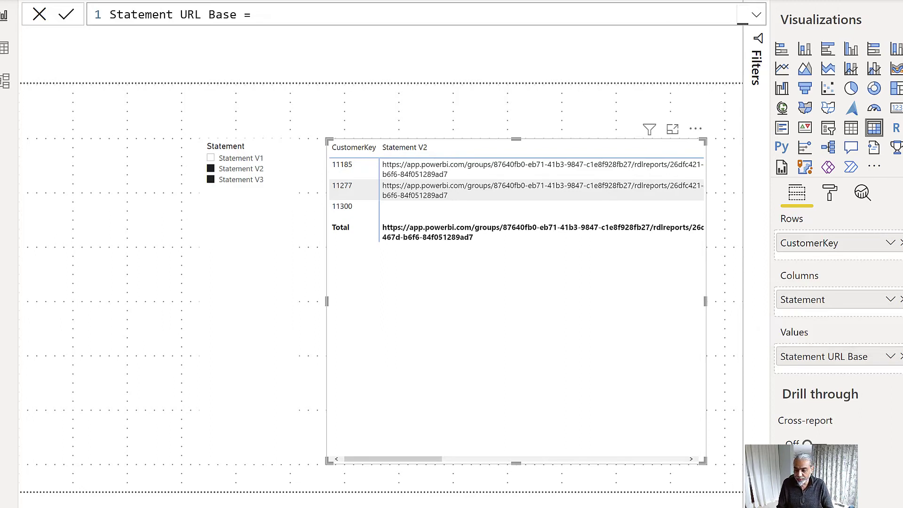
Step: Expand Statement Report URL and highlight its URL Base reference, sales condition and ISINSCOPE Customer/State tests
{"action": "key", "text": "ctrl+z"}
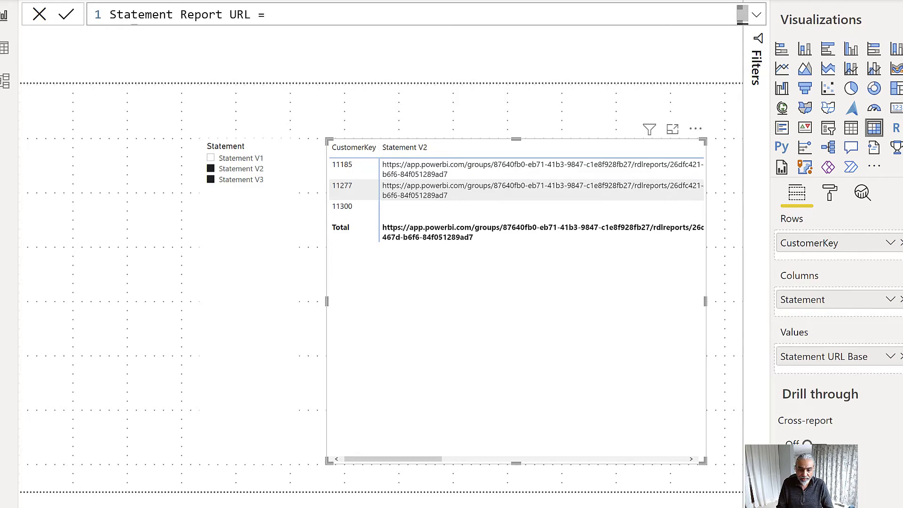
{"action": "left_click", "coordinate": [758, 16]}
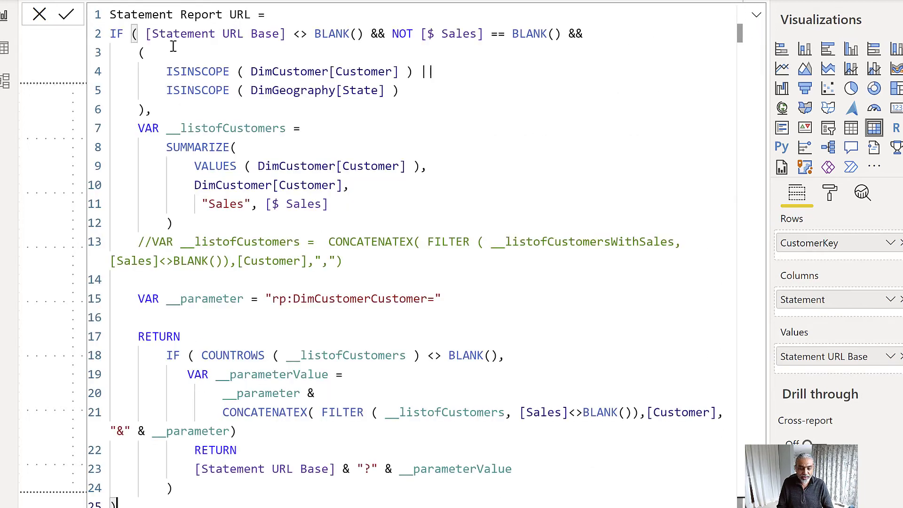
{"action": "left_click_drag", "start_coordinate": [153, 36], "coordinate": [278, 26]}
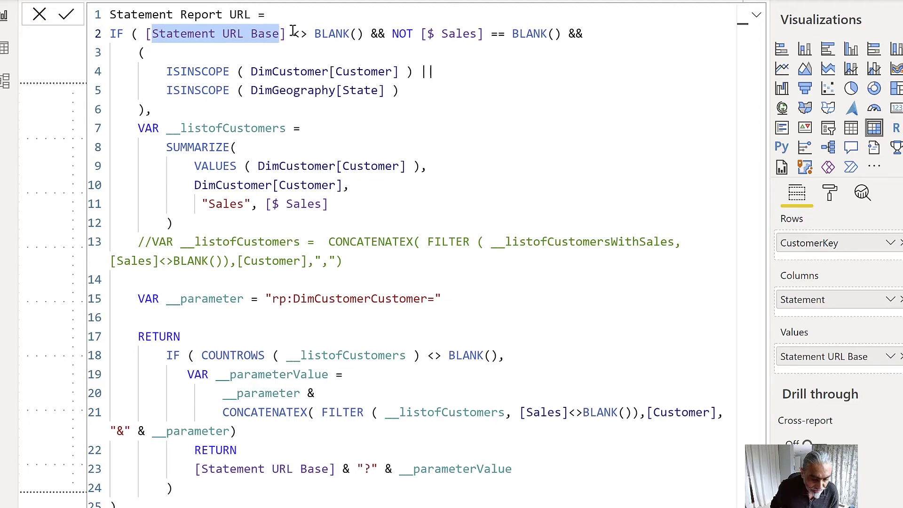
{"action": "left_click_drag", "start_coordinate": [297, 37], "coordinate": [576, 34]}
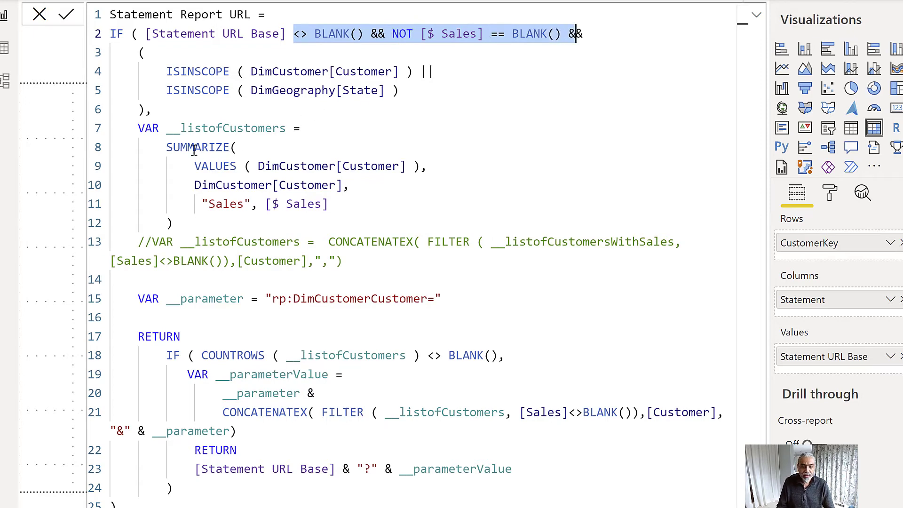
{"action": "left_click_drag", "start_coordinate": [139, 52], "coordinate": [209, 112]}
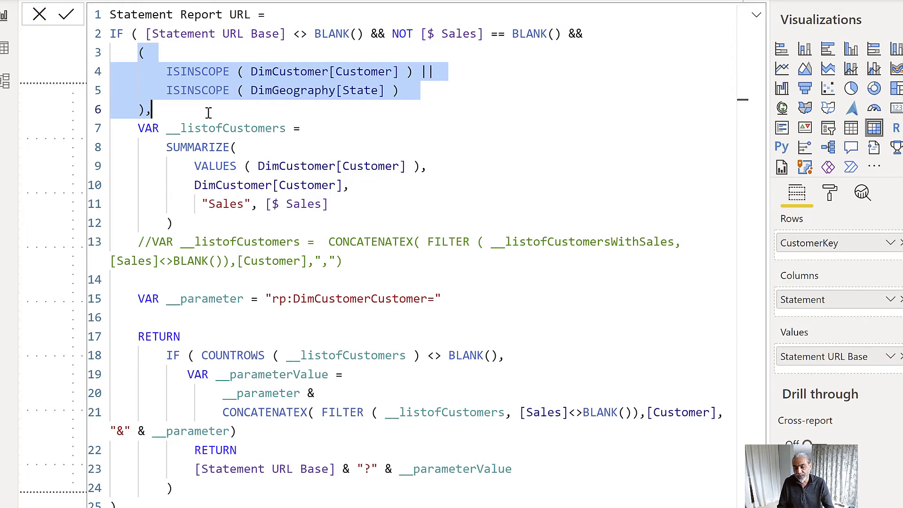
{"action": "left_click", "coordinate": [233, 105]}
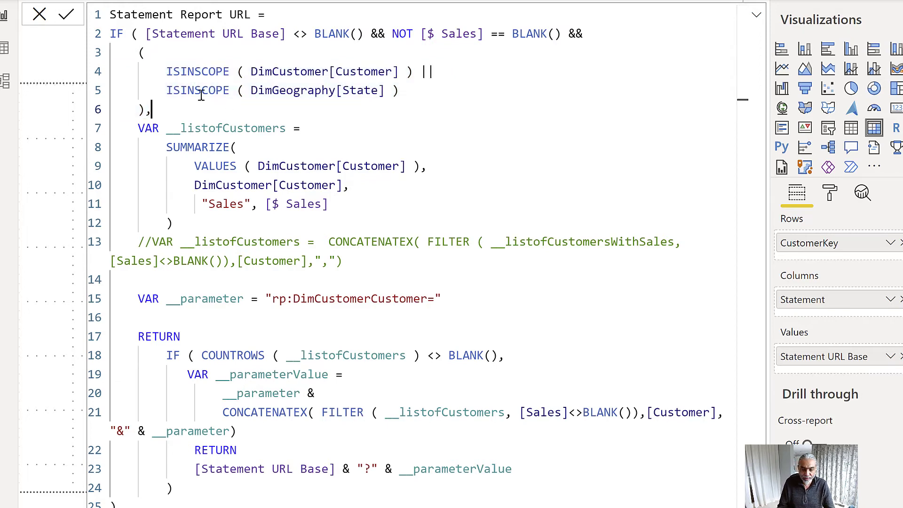
{"action": "left_click_drag", "start_coordinate": [166, 71], "coordinate": [447, 63]}
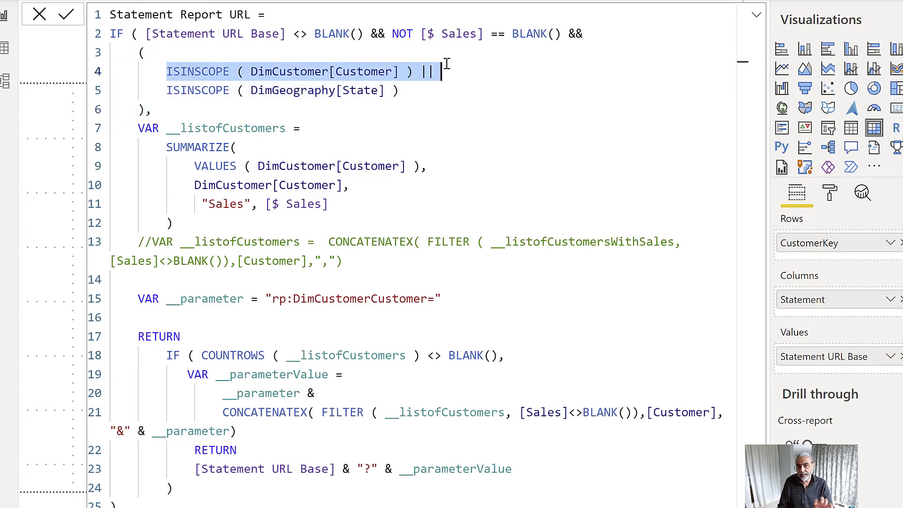
{"action": "left_click_drag", "start_coordinate": [173, 92], "coordinate": [406, 92]}
Step: Highlight the __listofCustomers SUMMARIZE, __parameter, COUNTROWS check and final URL concatenation on line 23
{"action": "left_click_drag", "start_coordinate": [134, 128], "coordinate": [210, 234]}
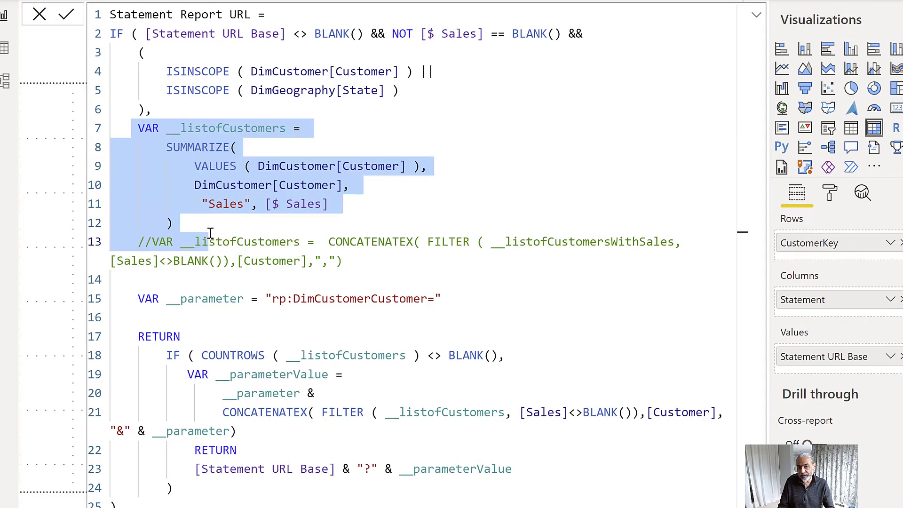
{"action": "left_click", "coordinate": [123, 132]}
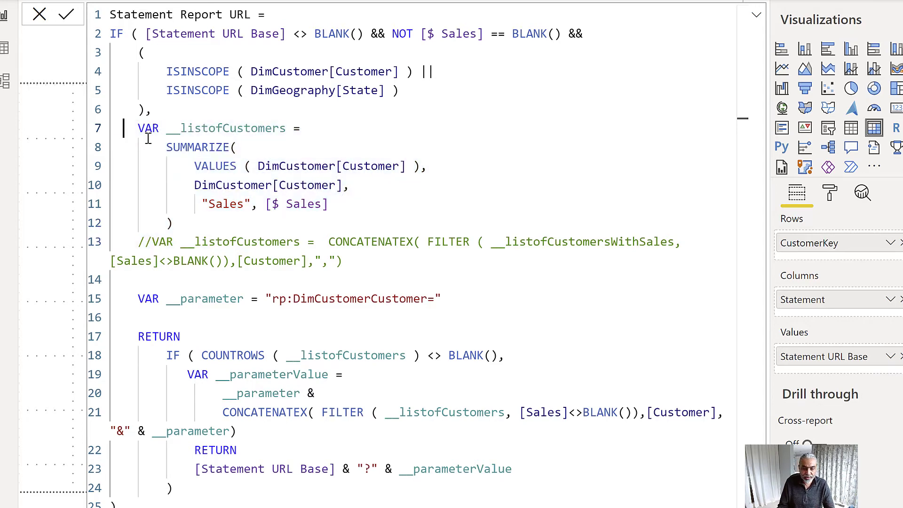
{"action": "left_click_drag", "start_coordinate": [138, 147], "coordinate": [280, 167]}
{"action": "left_click_drag", "start_coordinate": [360, 204], "coordinate": [384, 224]}
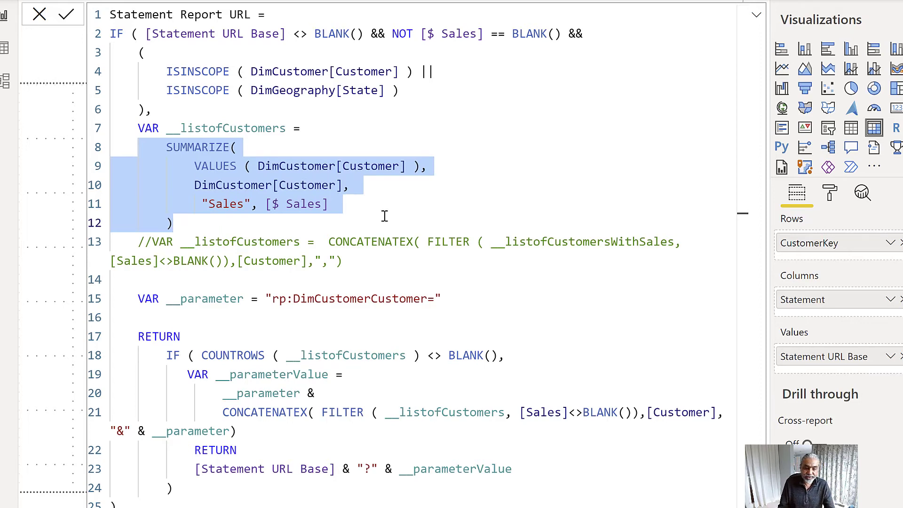
{"action": "left_click", "coordinate": [355, 208]}
{"action": "left_click_drag", "start_coordinate": [166, 148], "coordinate": [245, 241]}
{"action": "left_click_drag", "start_coordinate": [132, 300], "coordinate": [448, 299]}
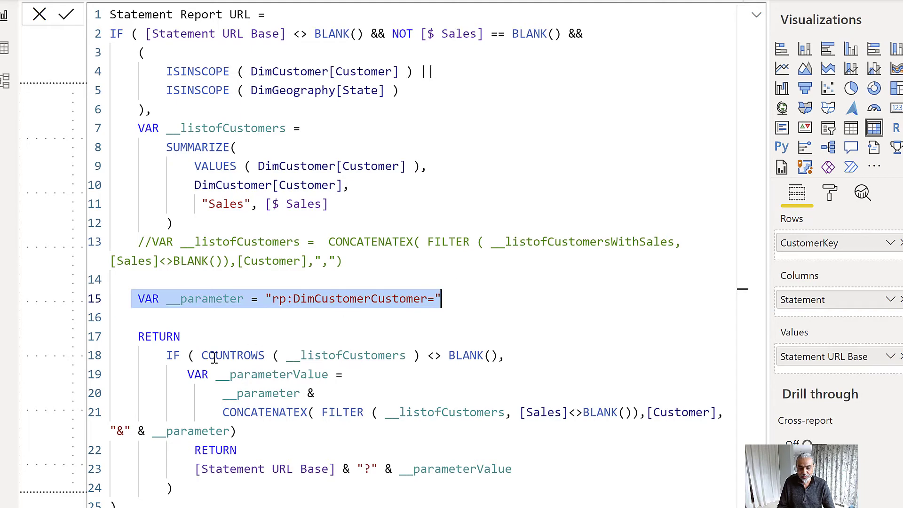
{"action": "left_click_drag", "start_coordinate": [151, 356], "coordinate": [254, 431]}
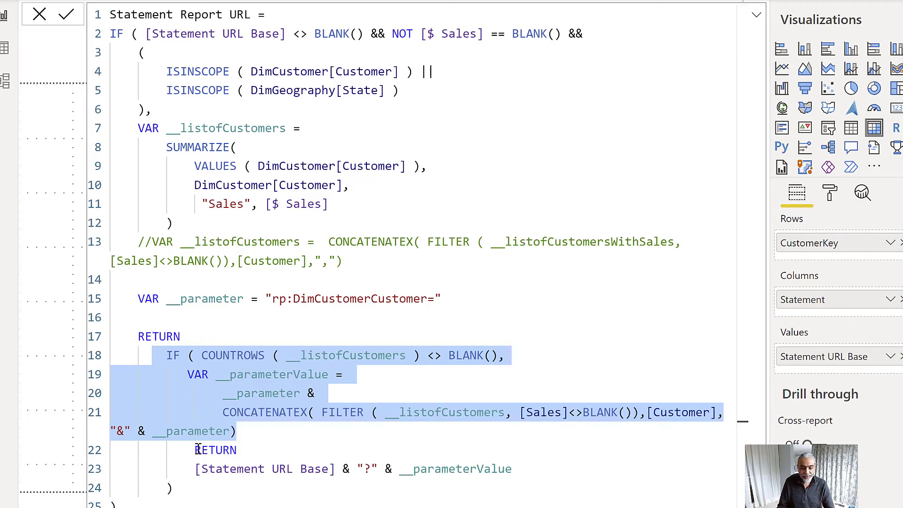
{"action": "left_click_drag", "start_coordinate": [189, 469], "coordinate": [513, 469]}
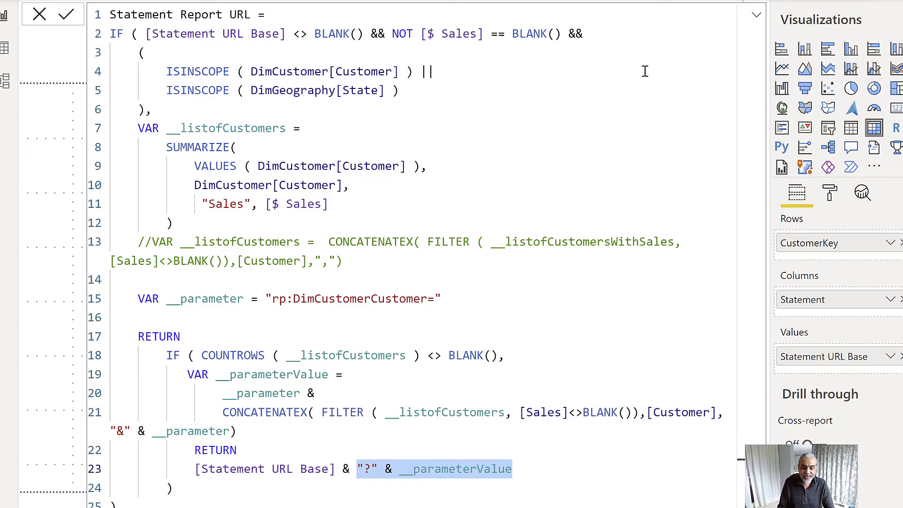
Step: Review the measure's Data category list, then collapse the formula editor back to one line
{"action": "left_click", "coordinate": [758, 22]}
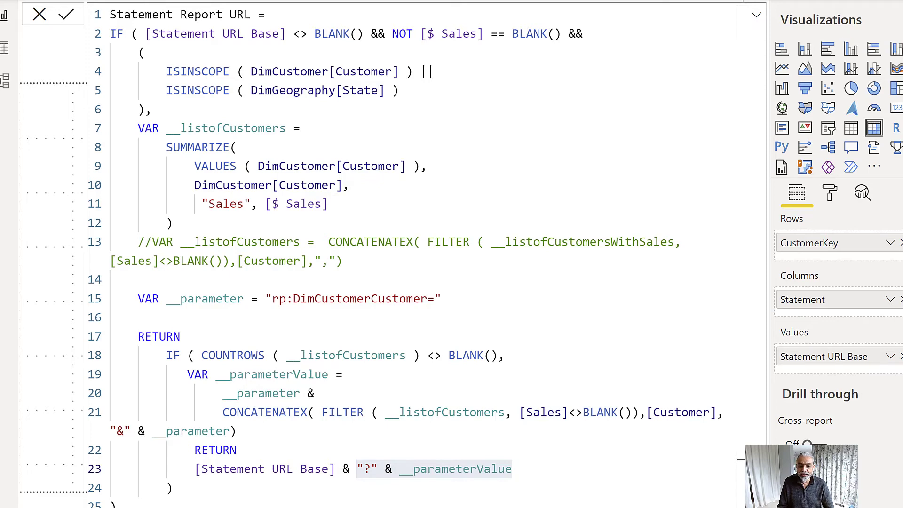
{"action": "left_click", "coordinate": [503, 1]}
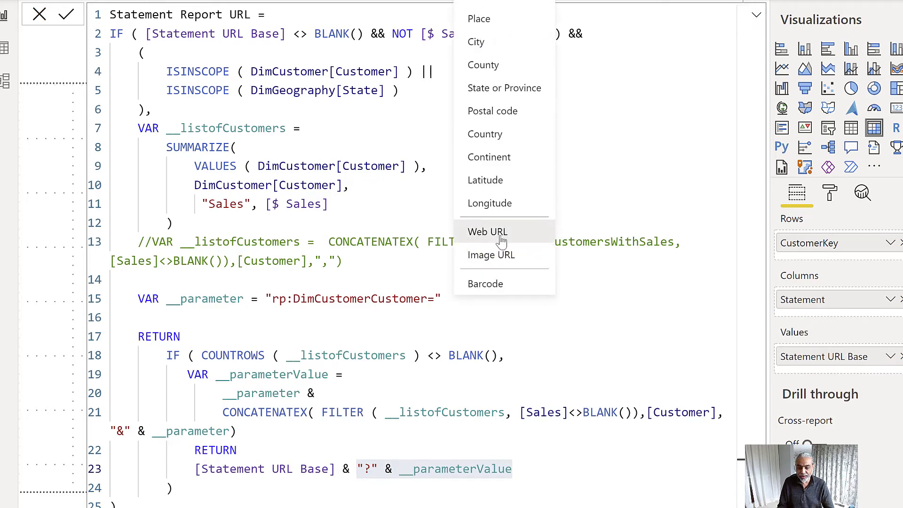
{"action": "left_click", "coordinate": [621, 203]}
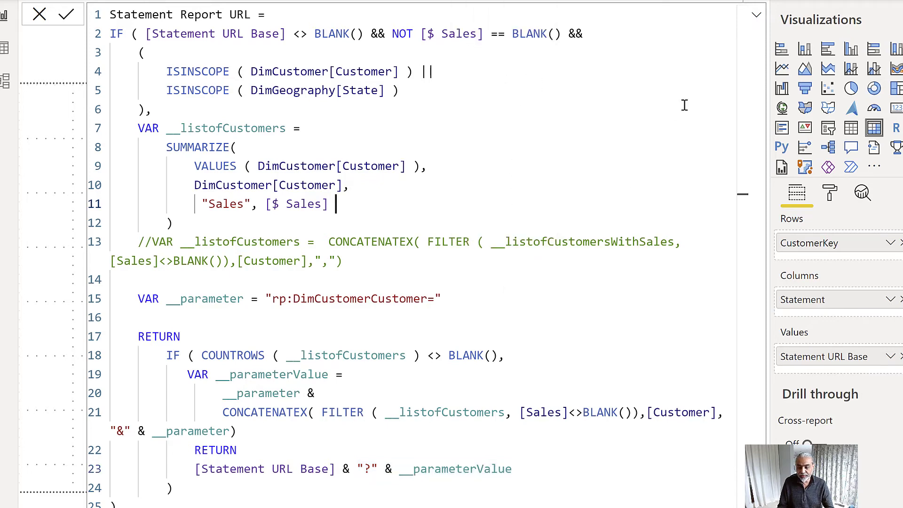
{"action": "left_click", "coordinate": [755, 17]}
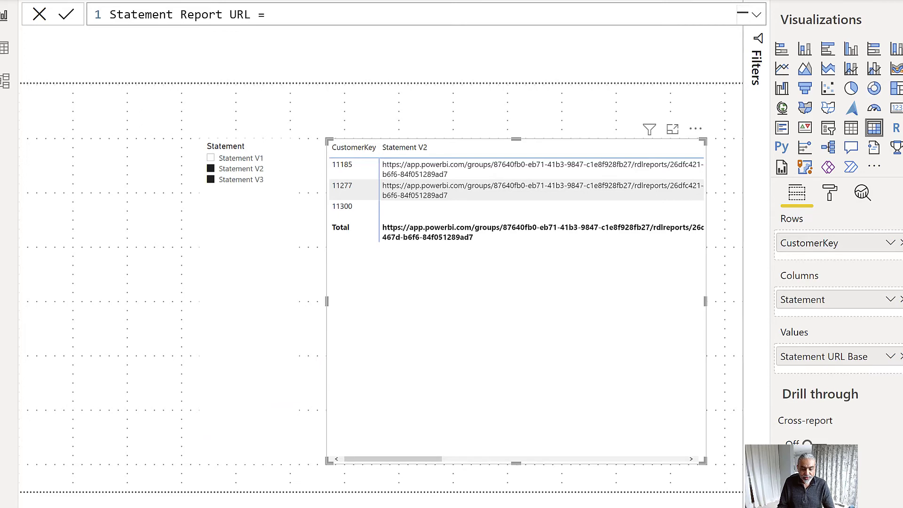
Step: On the Customer Statement page, tick Statement V2 and Statement V3 in the slicer dropdown
{"action": "left_click", "coordinate": [214, 506]}
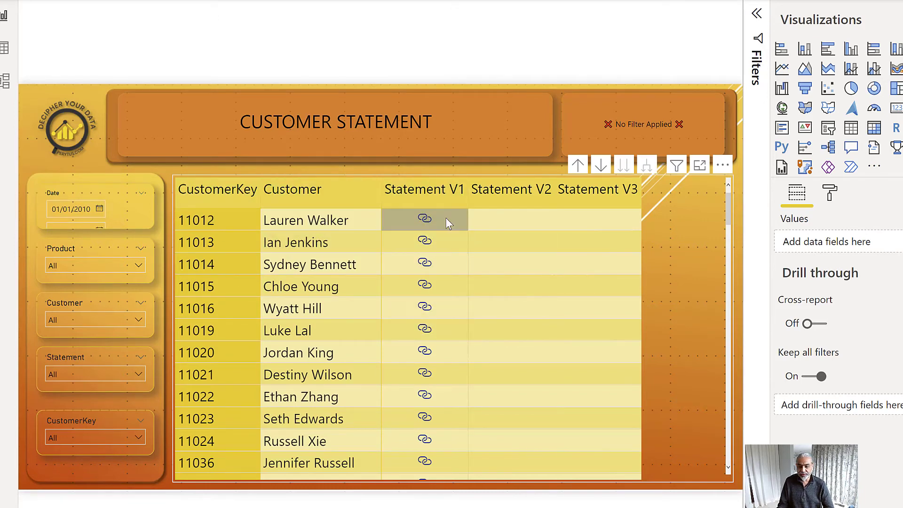
{"action": "mouse_move", "coordinate": [425, 225]}
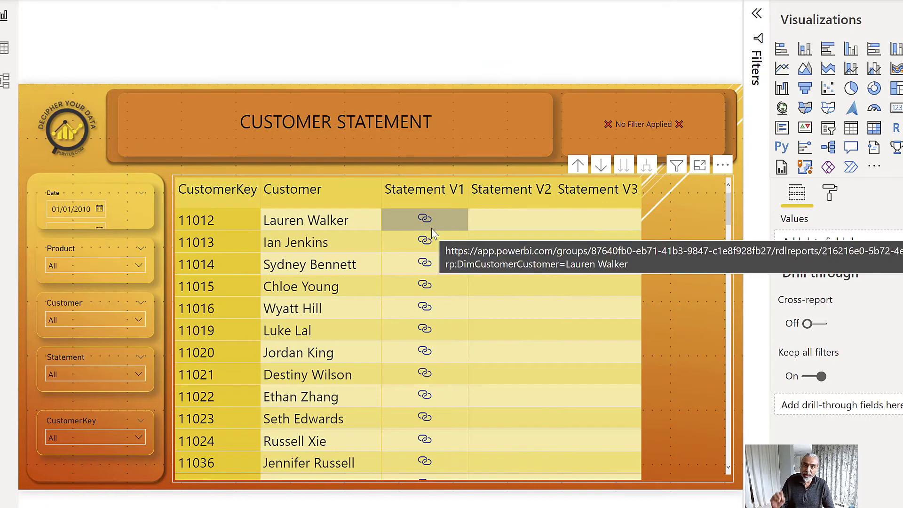
{"action": "left_click", "coordinate": [97, 373]}
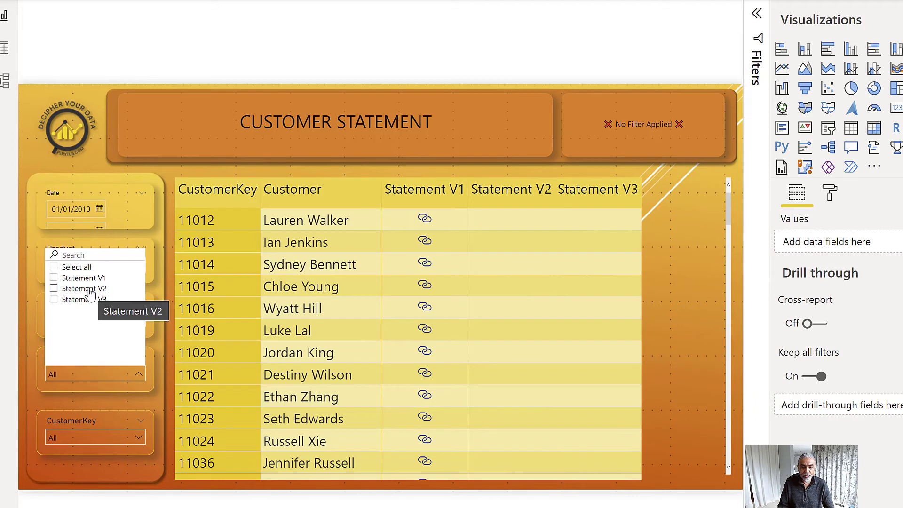
{"action": "left_click", "coordinate": [91, 293]}
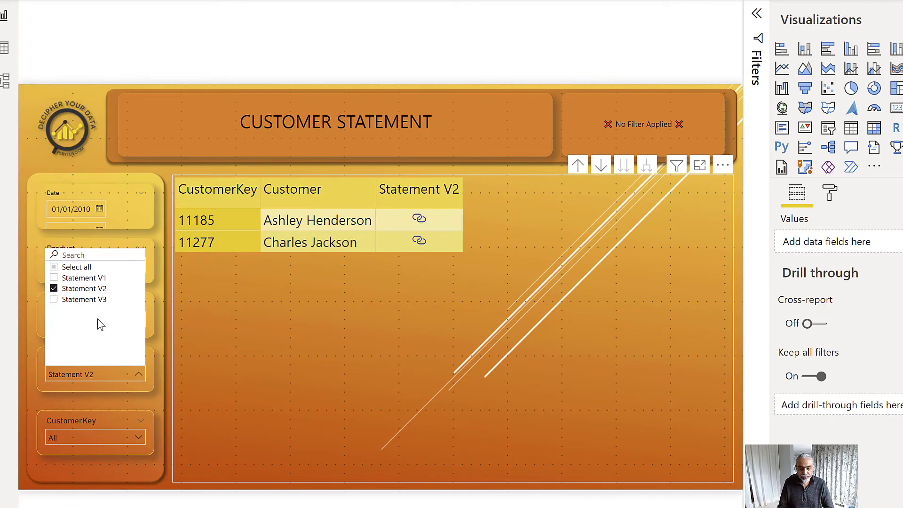
{"action": "left_click", "coordinate": [87, 300]}
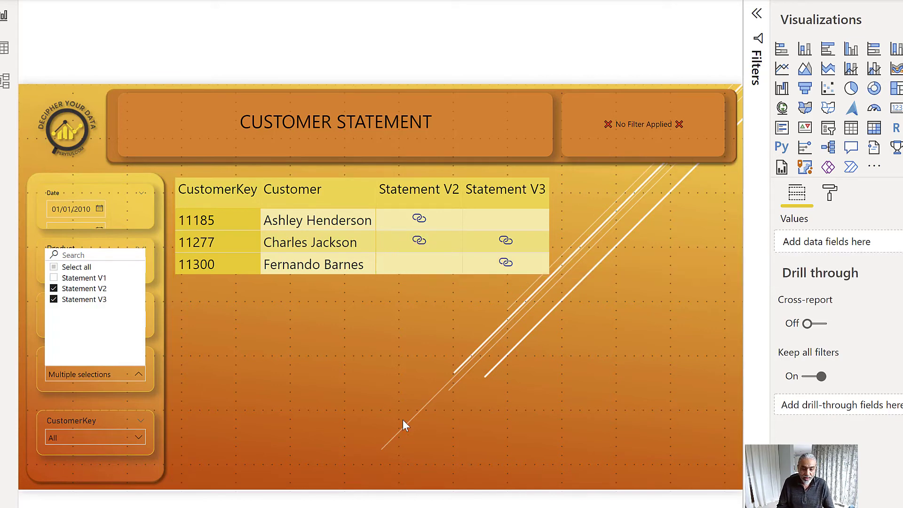
Step: Close the slicer list, select the customer statement matrix, and move to the state-level page
{"action": "left_click", "coordinate": [340, 323]}
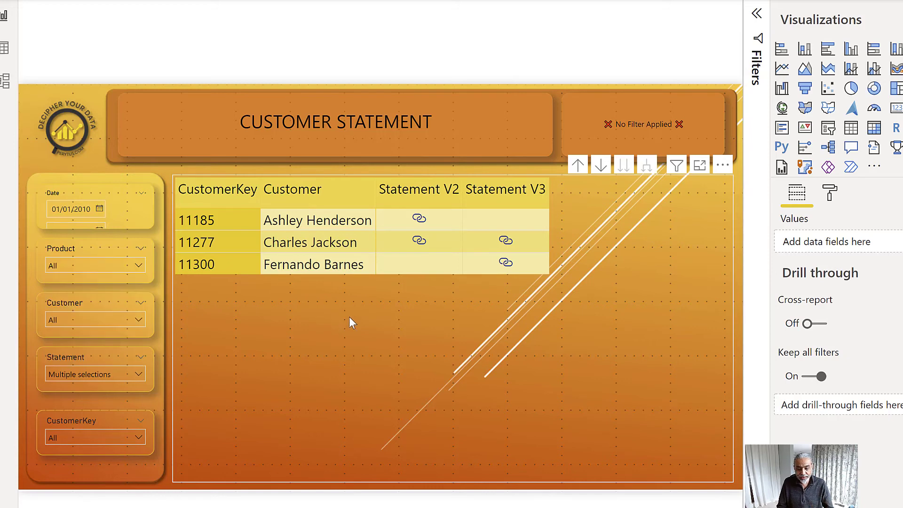
{"action": "left_click", "coordinate": [365, 245]}
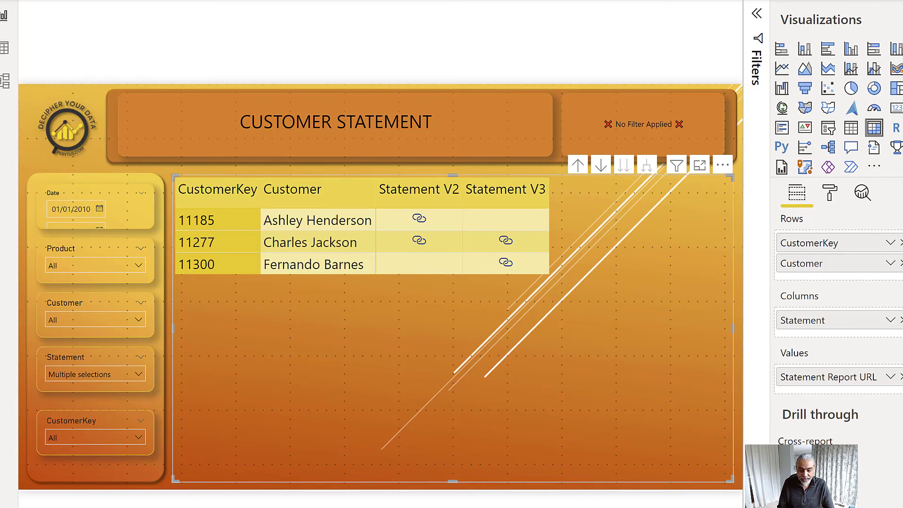
{"action": "left_click", "coordinate": [337, 503]}
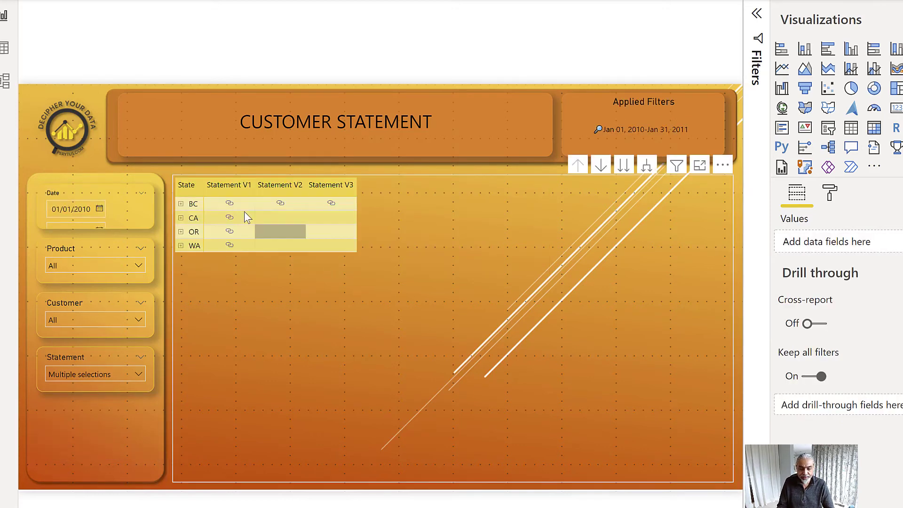
Step: Expand the Grid formatting settings for the state matrix
{"action": "left_click", "coordinate": [830, 193]}
{"action": "left_click", "coordinate": [800, 316]}
{"action": "scroll", "coordinate": [854, 435], "scroll_direction": "down", "scroll_amount": 5}
{"action": "scroll", "coordinate": [854, 435], "scroll_direction": "down", "scroll_amount": 1}
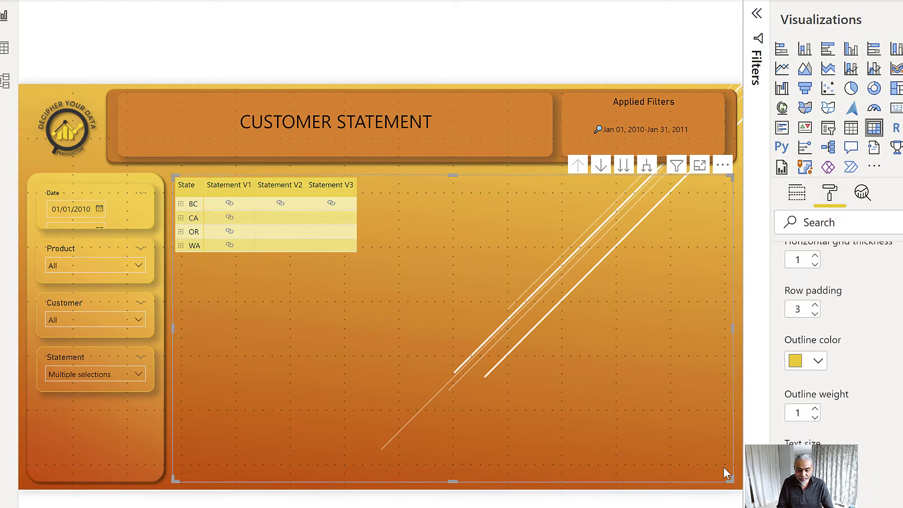